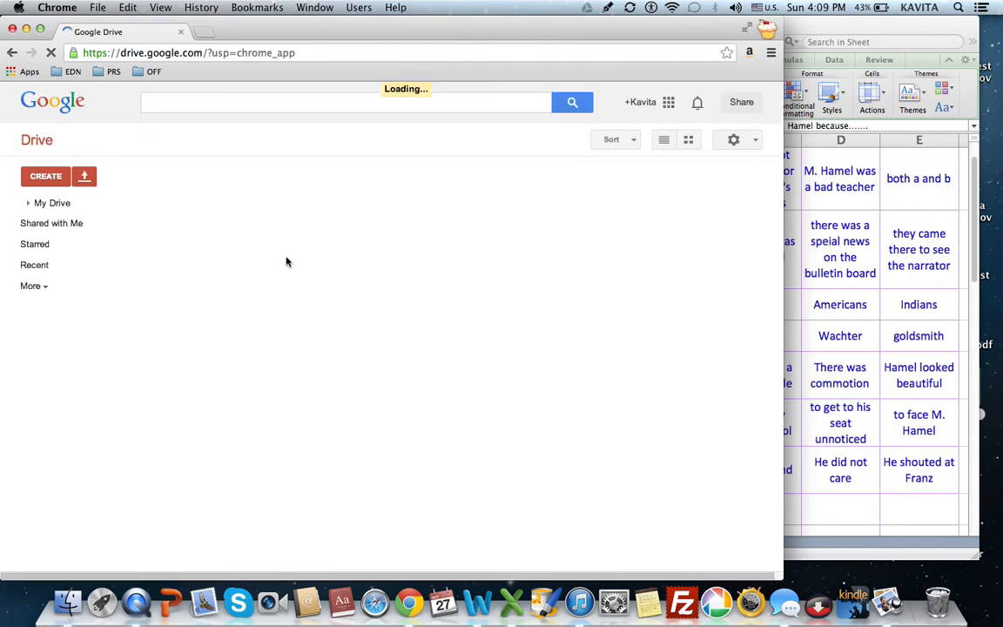
- Create a new form in Google Drive
left_click(47, 177)
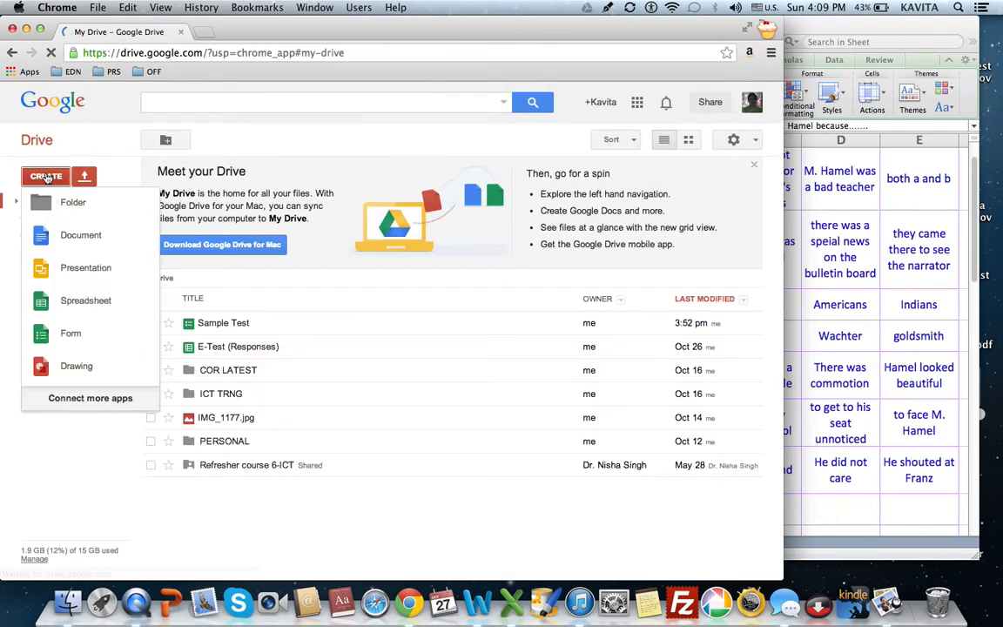
left_click(47, 176)
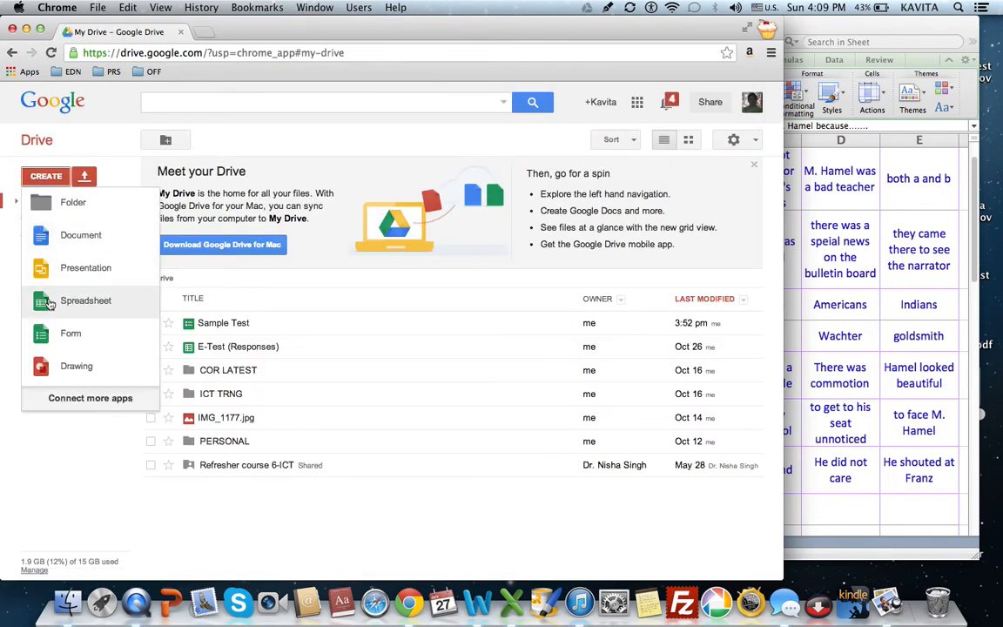
left_click(49, 333)
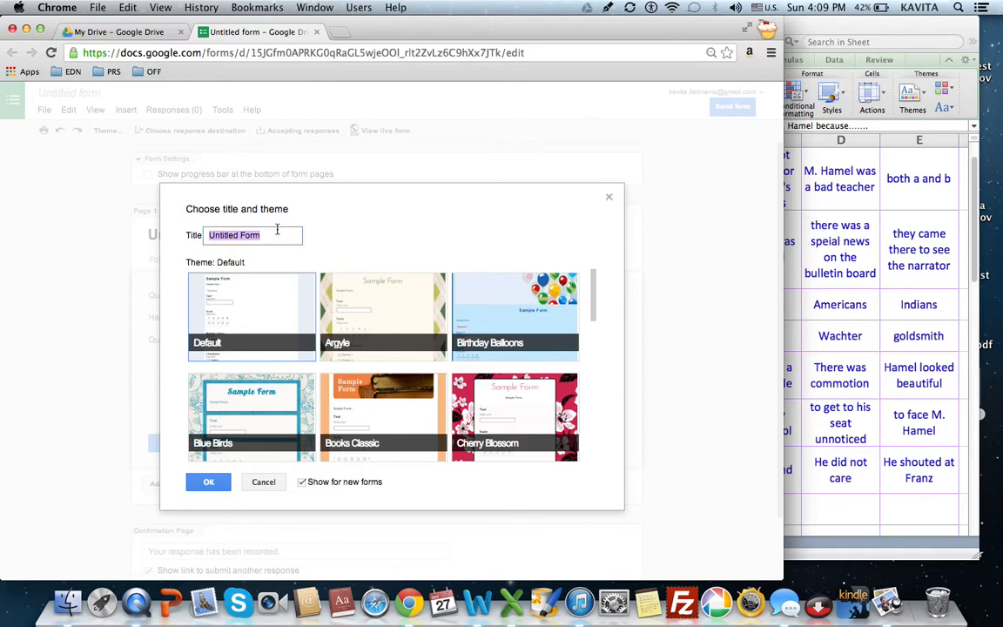
- Title the new form TEST and apply the Birthday Balloons theme
type("T")
left_click(453, 277)
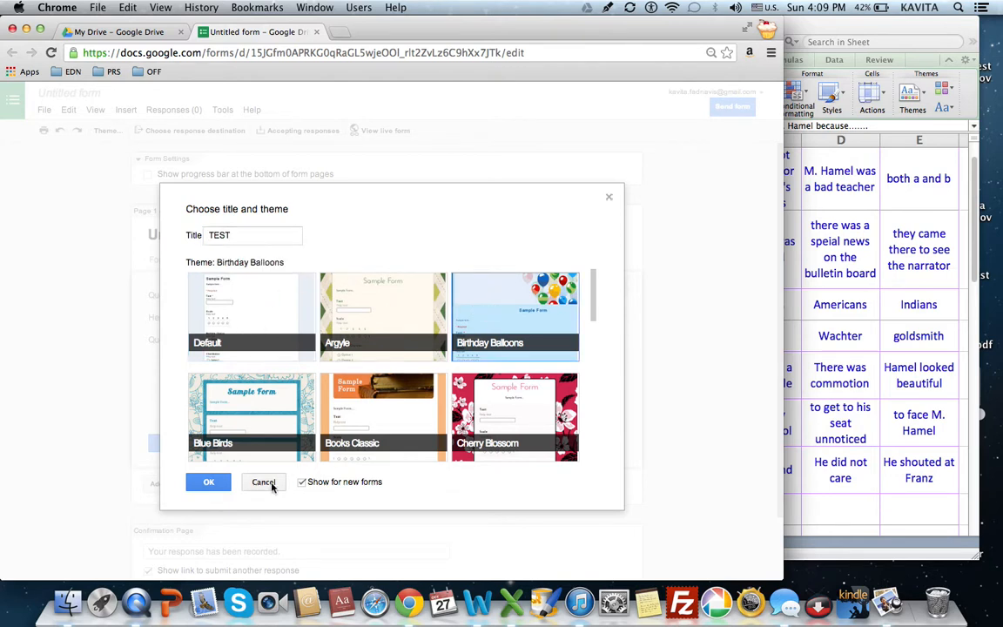
left_click(211, 482)
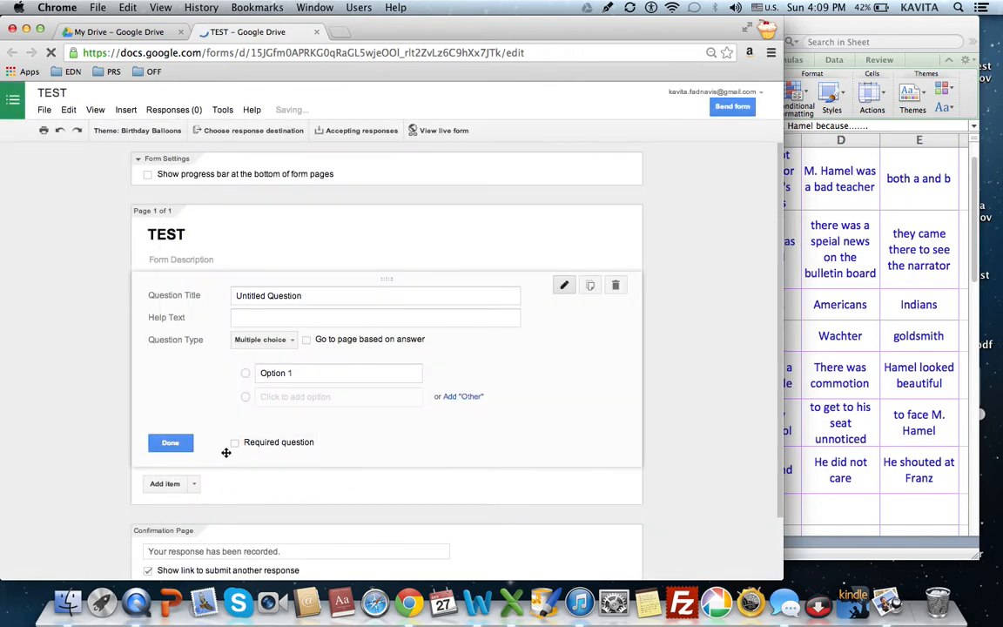
- Look through the available question types, keep Multiple choice, and add a second answer option to the untitled question
left_click_drag(308, 298, 234, 296)
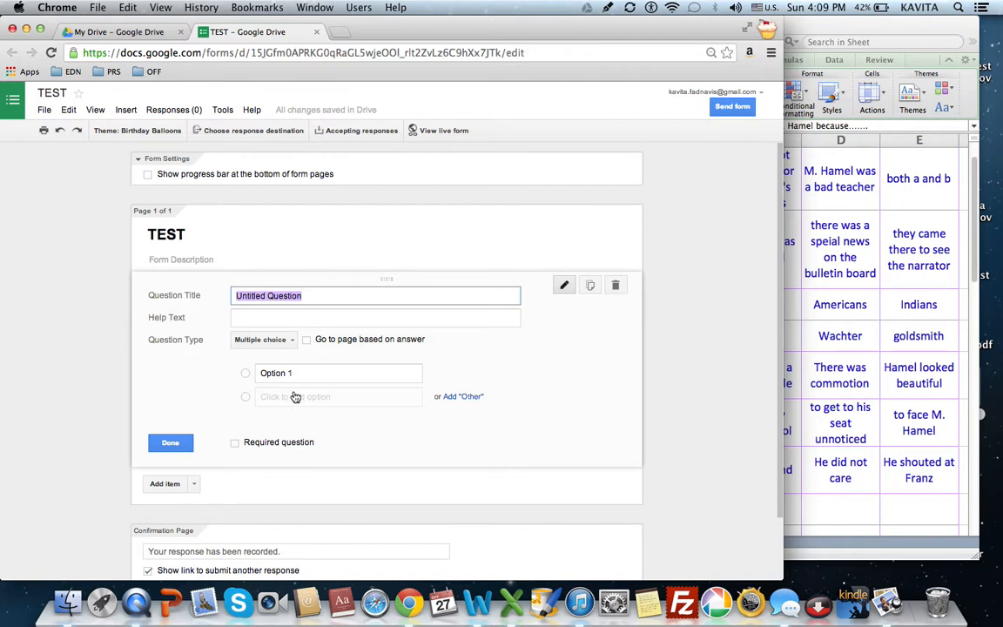
left_click(292, 340)
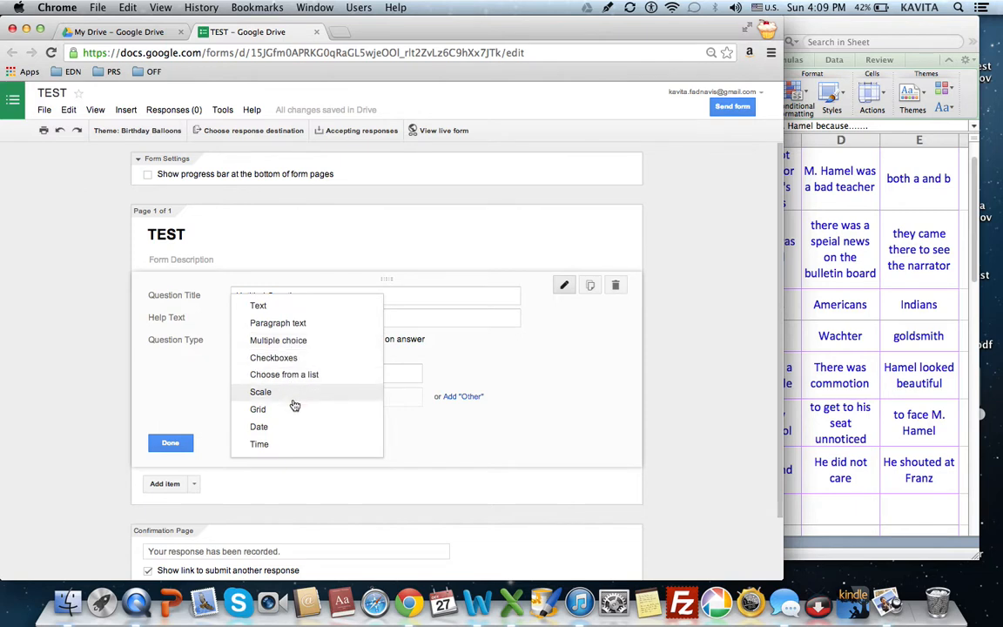
left_click(183, 359)
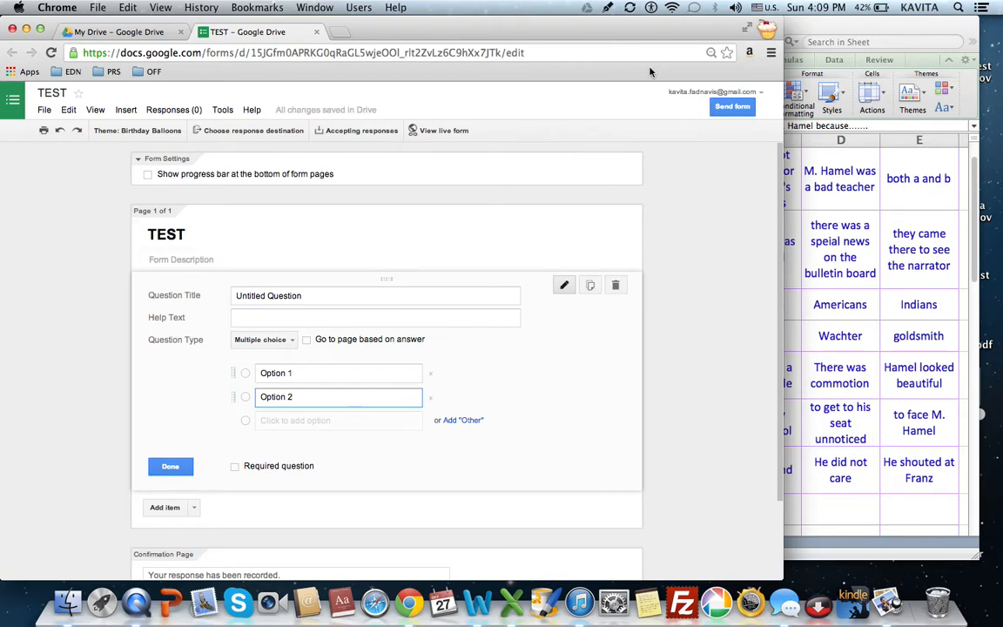
- Narrow the browser window beside sample.xlsx and replace the form's question title with the question copied from cell A2
key("super+h")
left_click_drag(699, 200, 626, 204)
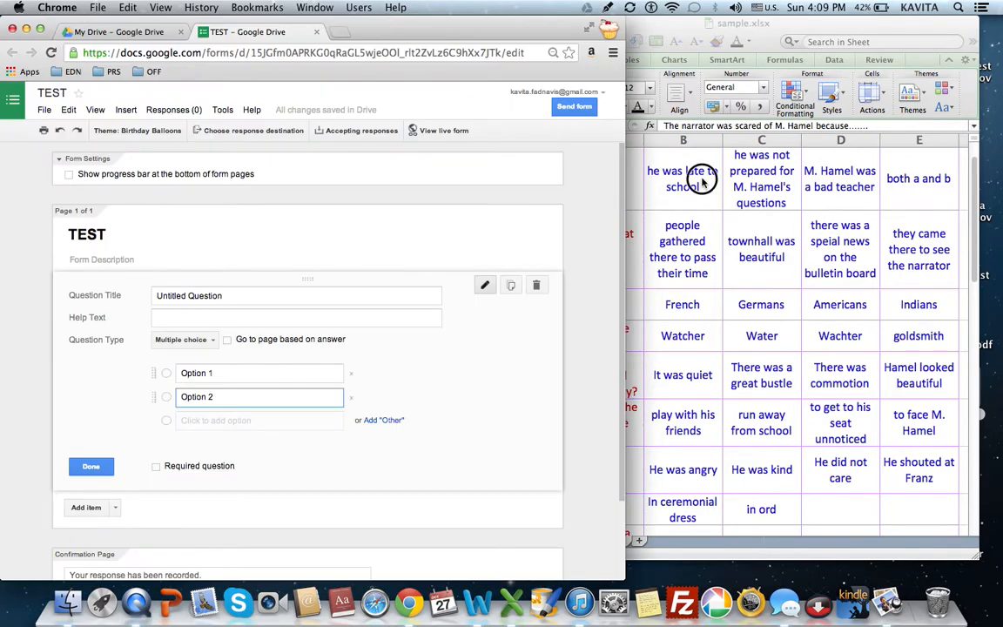
left_click(703, 182)
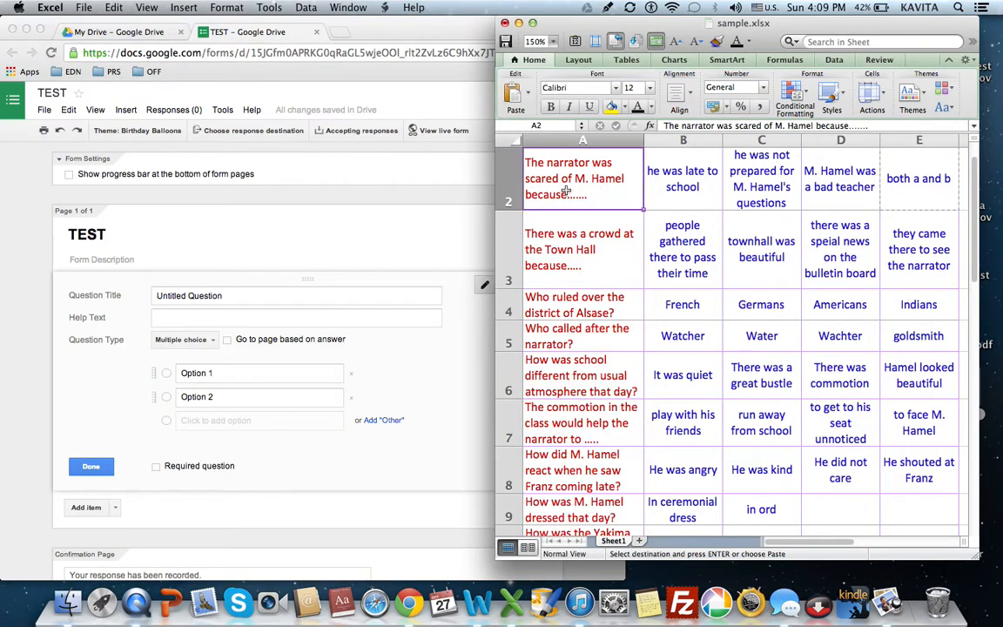
key("super+c")
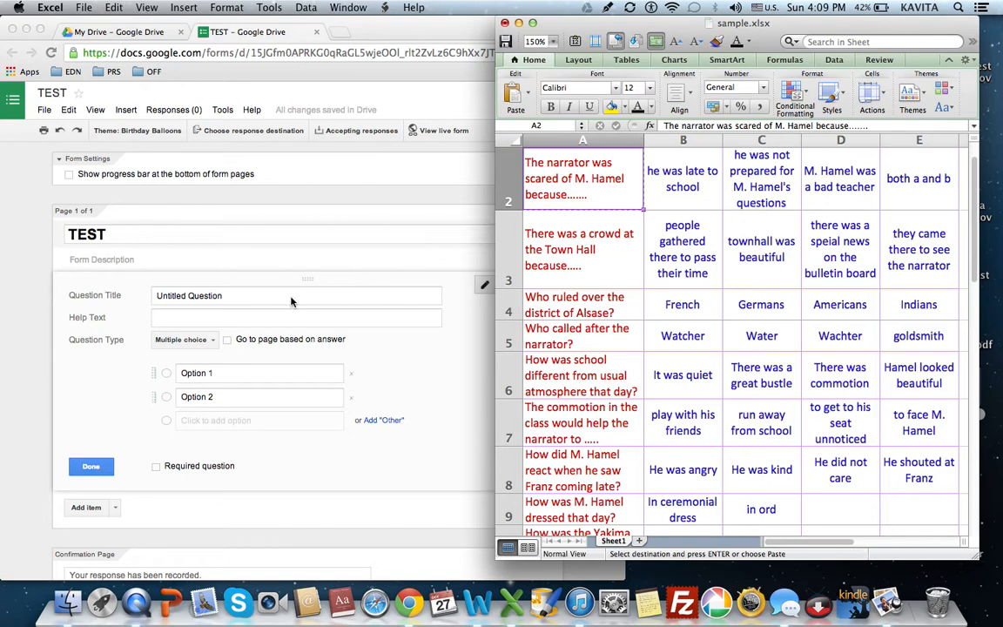
left_click(244, 297)
triple_click(243, 297)
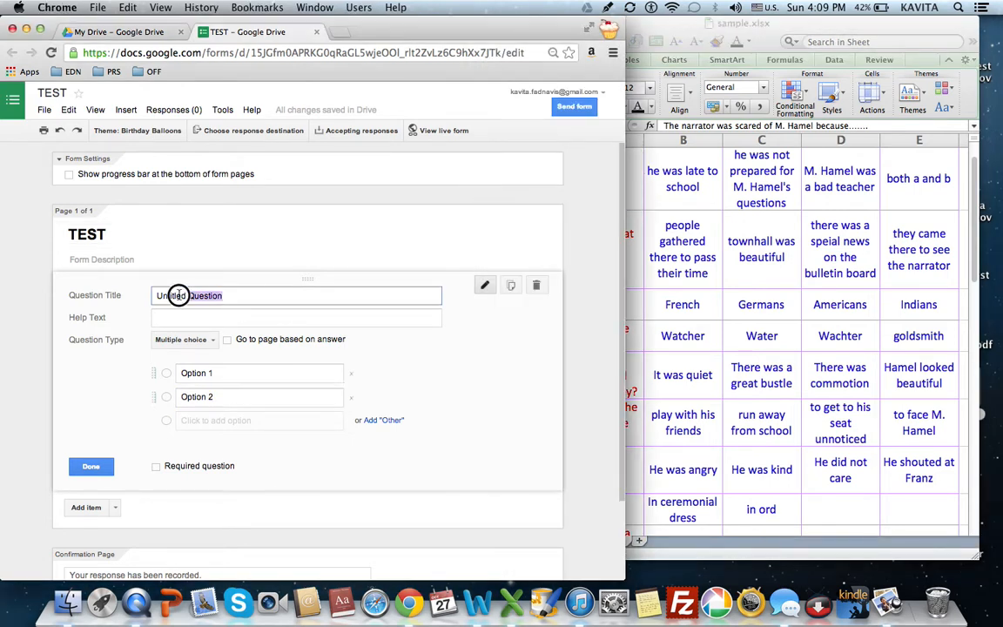
key("super+v")
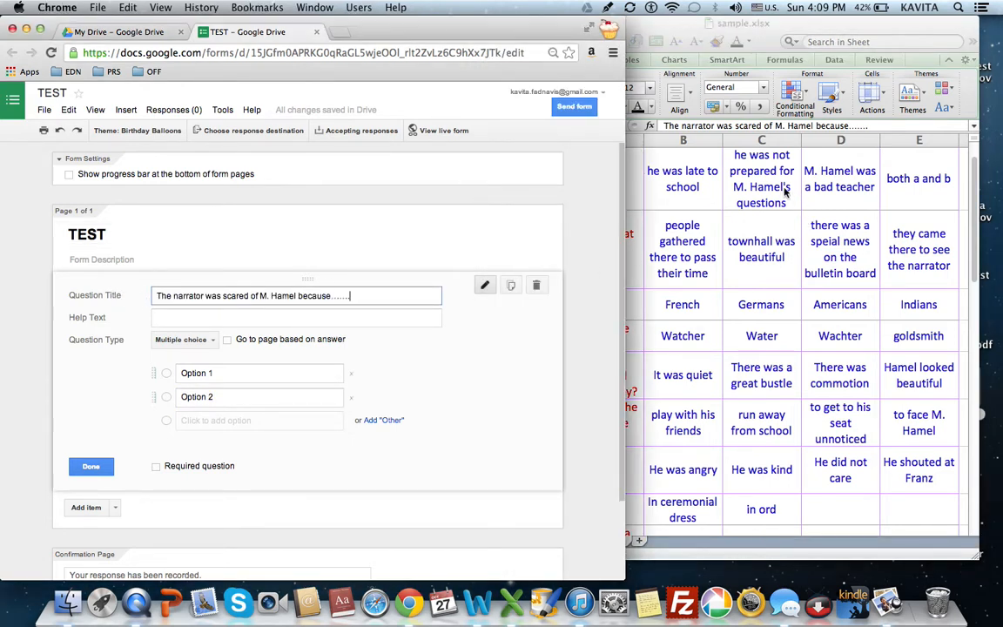
- Replace the first answer option with "he was late to school" copied from cell B2 of the spreadsheet
left_click(684, 179)
double_click(683, 184)
left_click(701, 190)
double_click(688, 190)
left_click(684, 185)
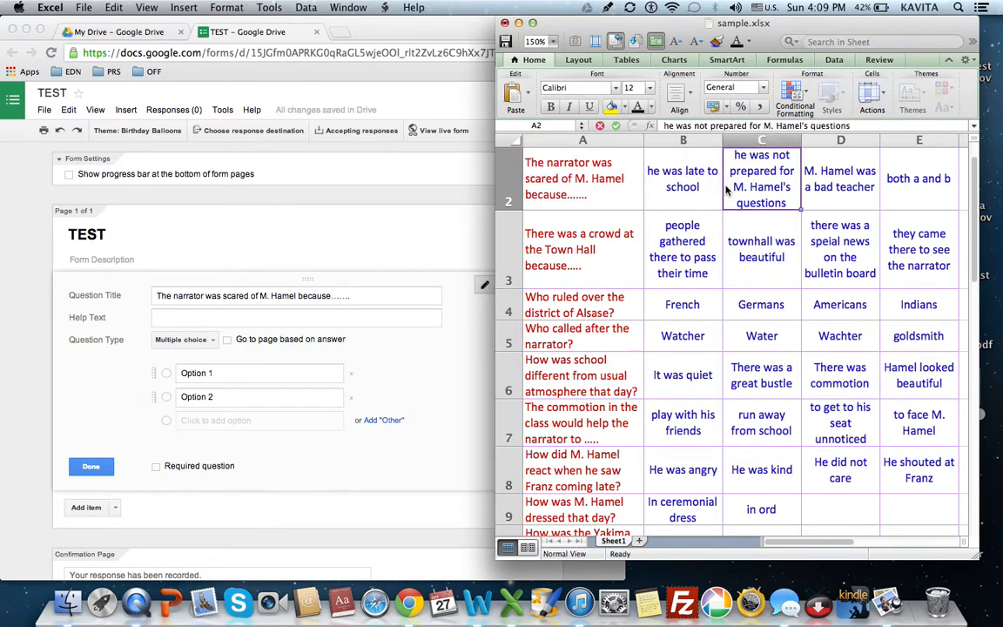
key("super+c")
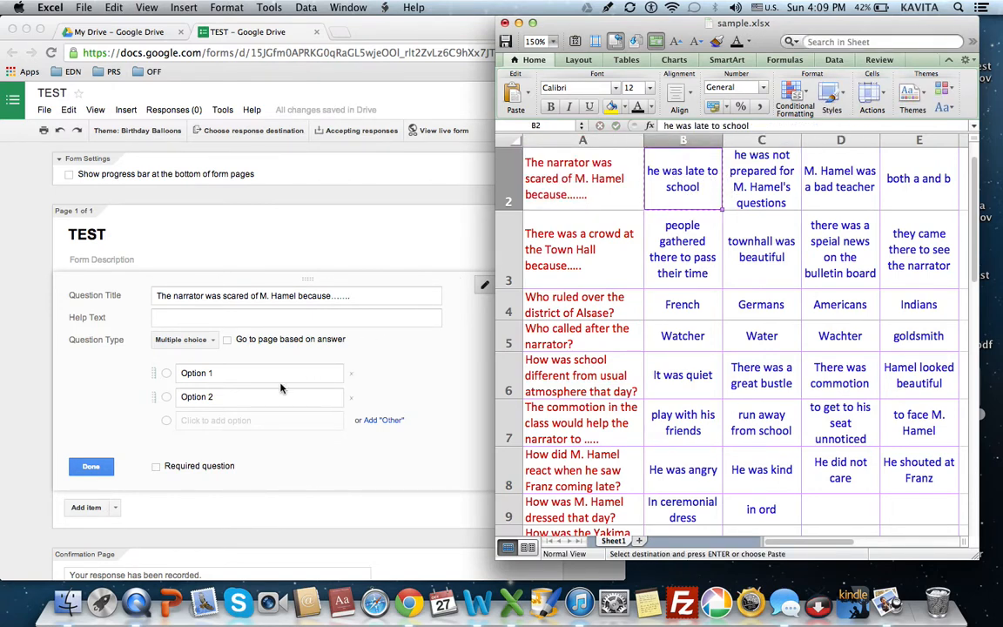
left_click(235, 375)
key("super+a")
key("super+v")
- Replace Option 2 with "he was not prepared for M. Hamel's questions" copied from cell C2
left_click(772, 174)
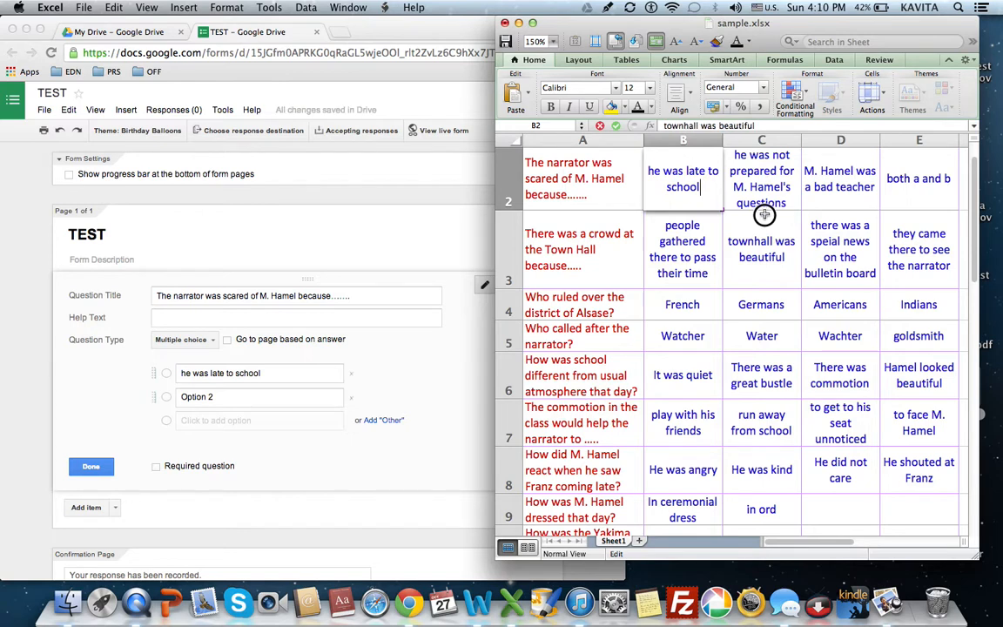
left_click(757, 183)
key("super+c")
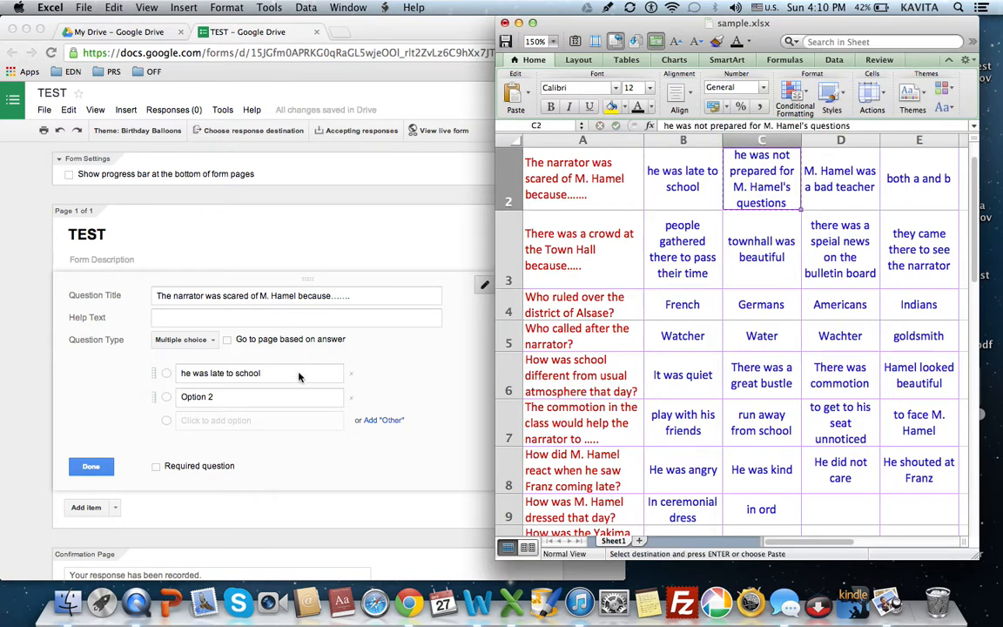
left_click(246, 364)
left_click(251, 397)
key("super+a")
key("super+v")
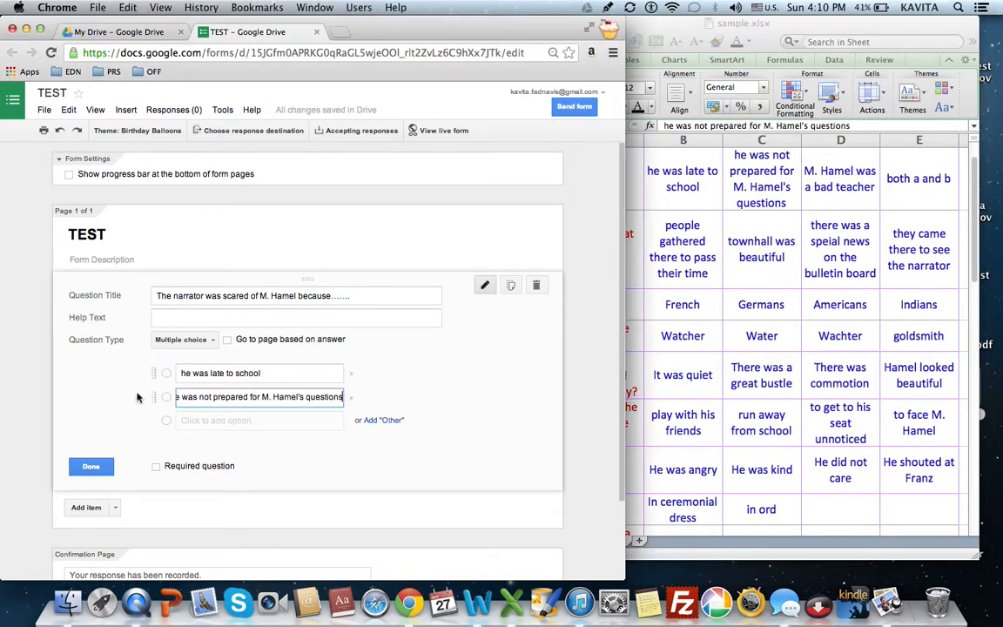
- Add "M. Hamel was a bad teacher" from cell D2 as the third answer option
left_click(645, 162)
key("Right")
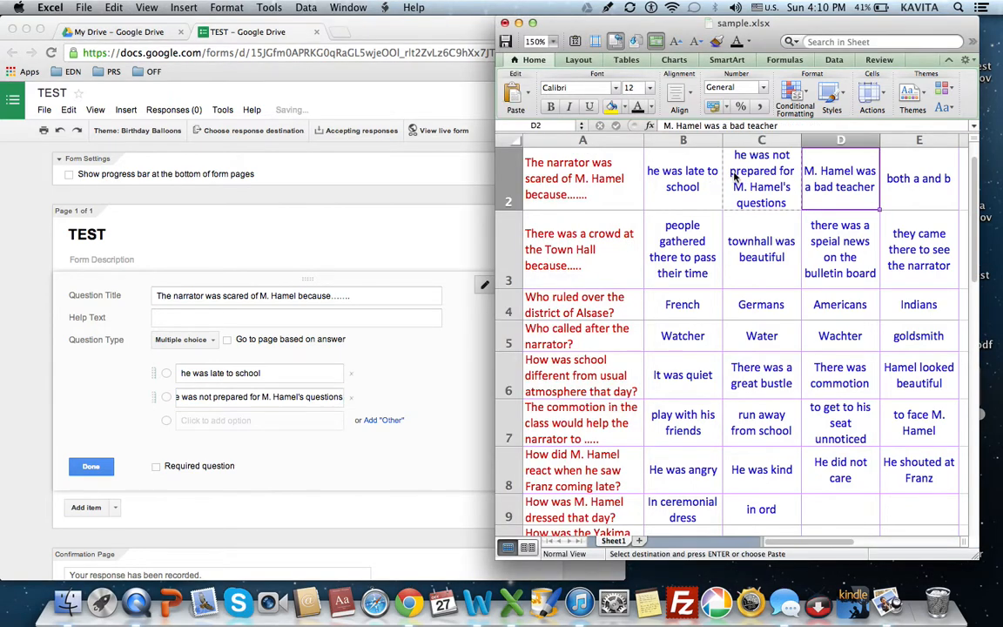
key("super+c")
left_click(259, 423)
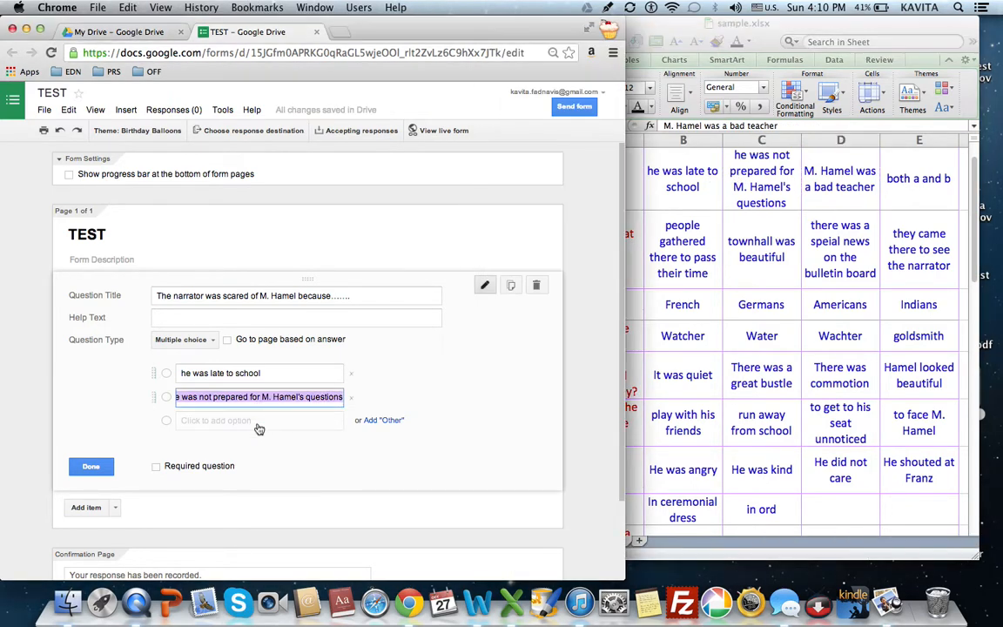
key("super+v")
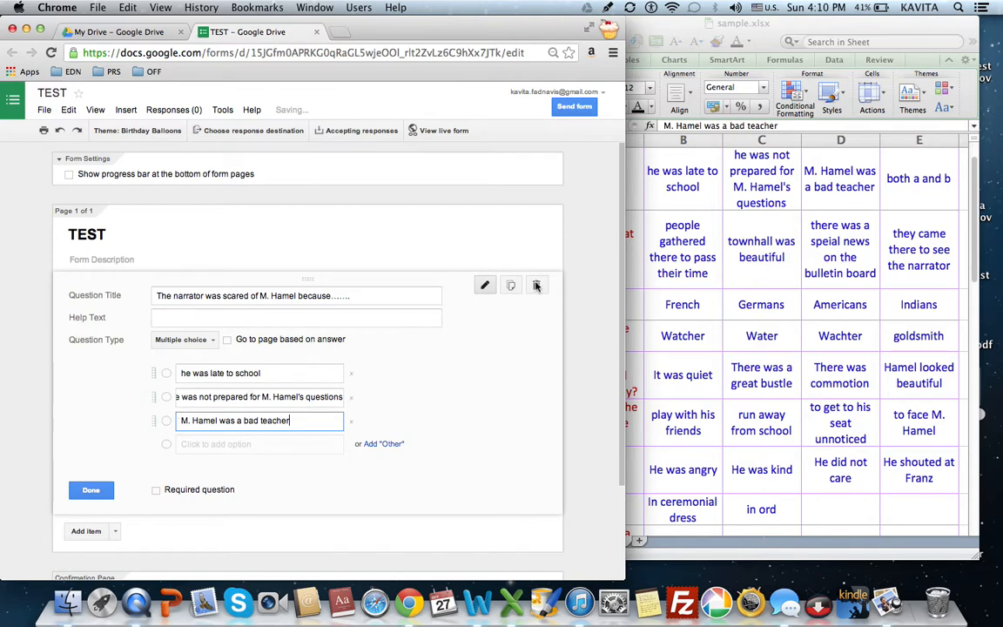
- Add "both a and b" from cell E2 as the fourth answer option and finish editing the question
left_click(823, 181)
key("Right")
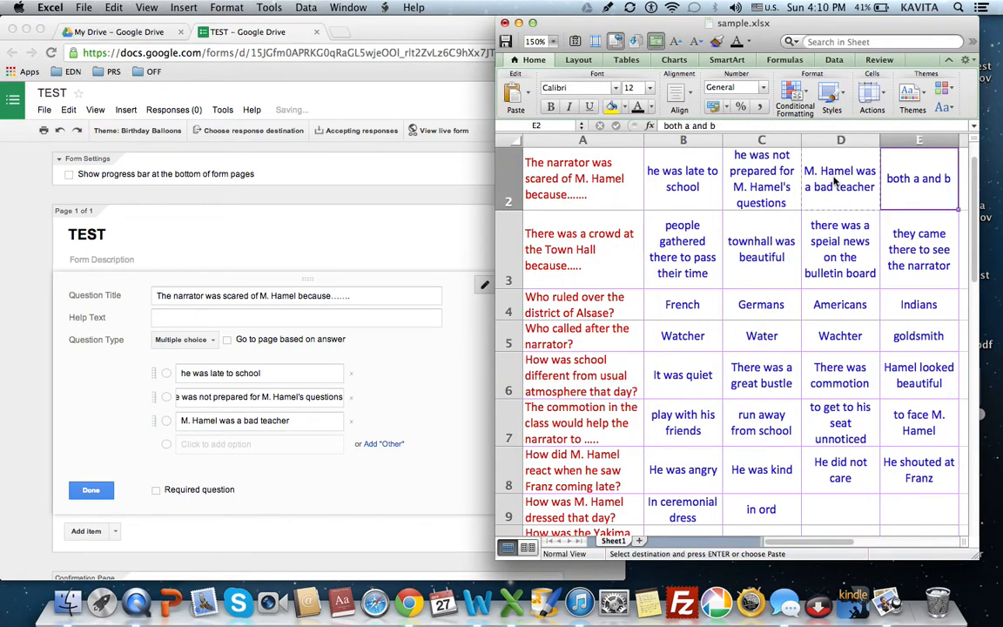
key("super+c")
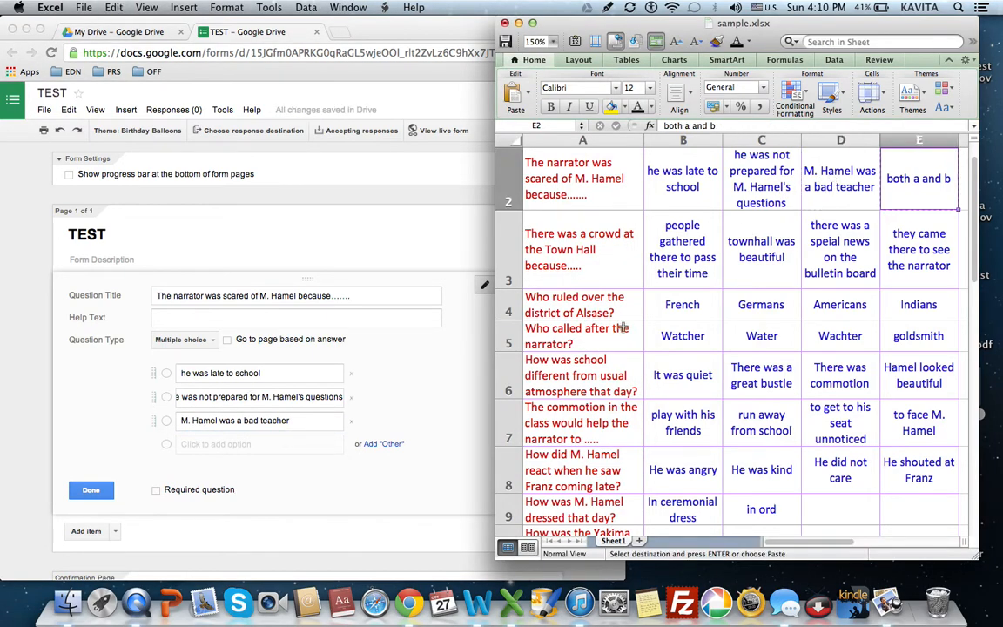
left_click(278, 448)
left_click(245, 445)
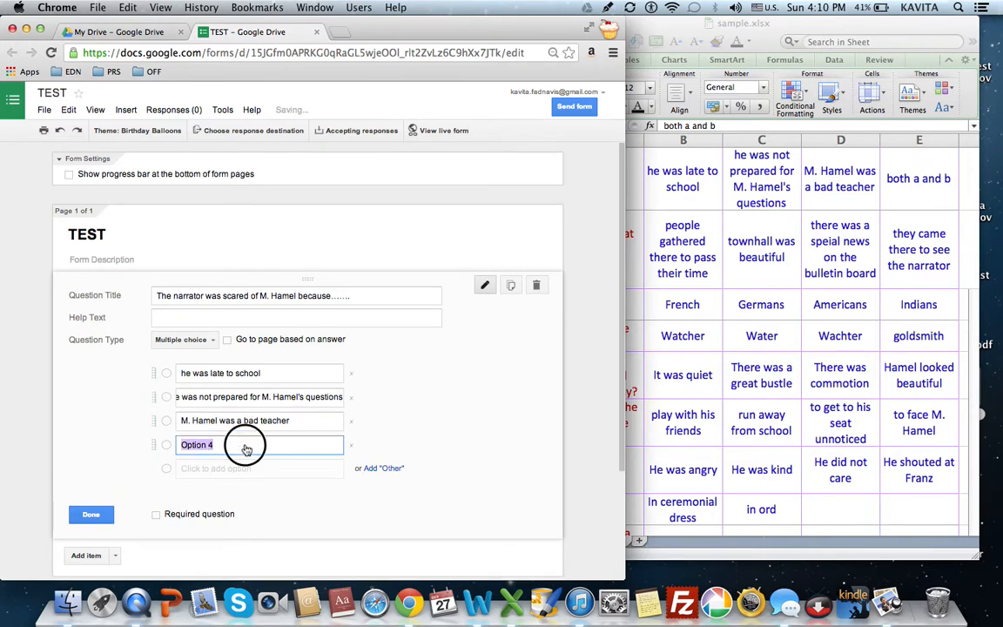
key("super+v")
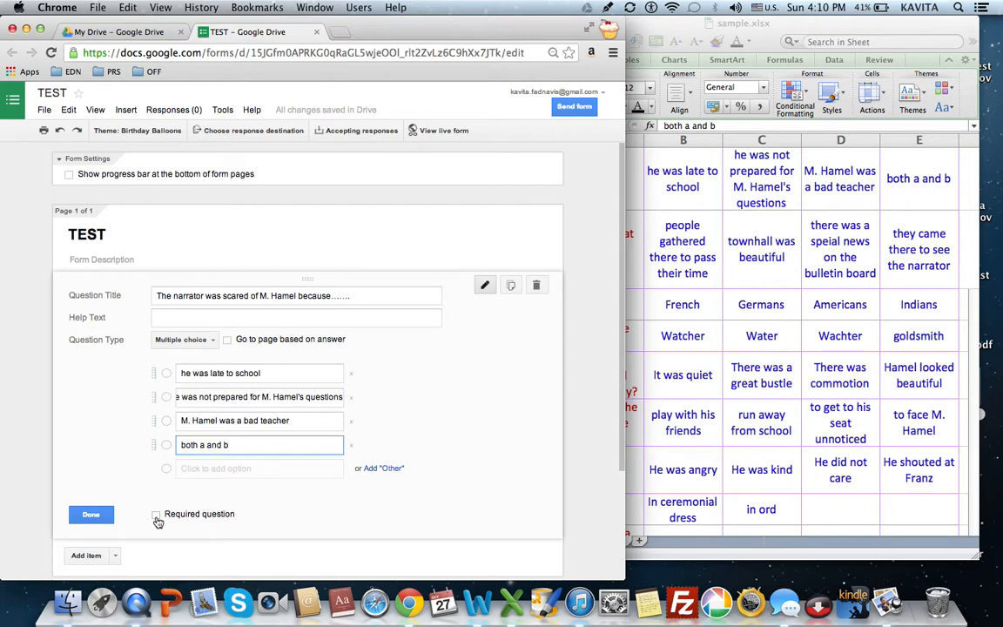
left_click(89, 514)
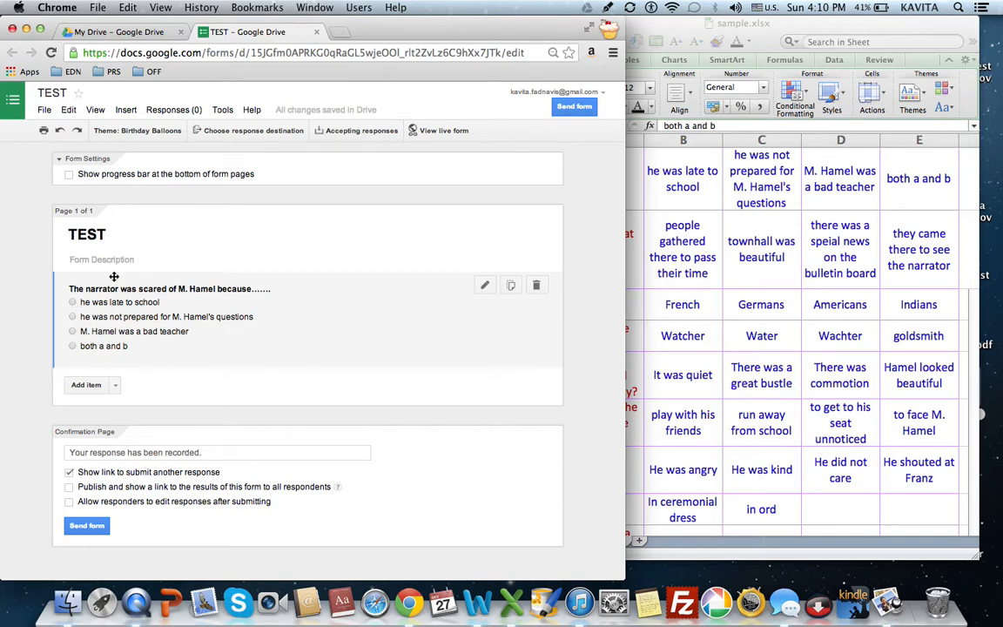
- Duplicate the finished question and replace the copy's title with "There was a crowd at the Town Hall because….." from cell A3
left_click(511, 286)
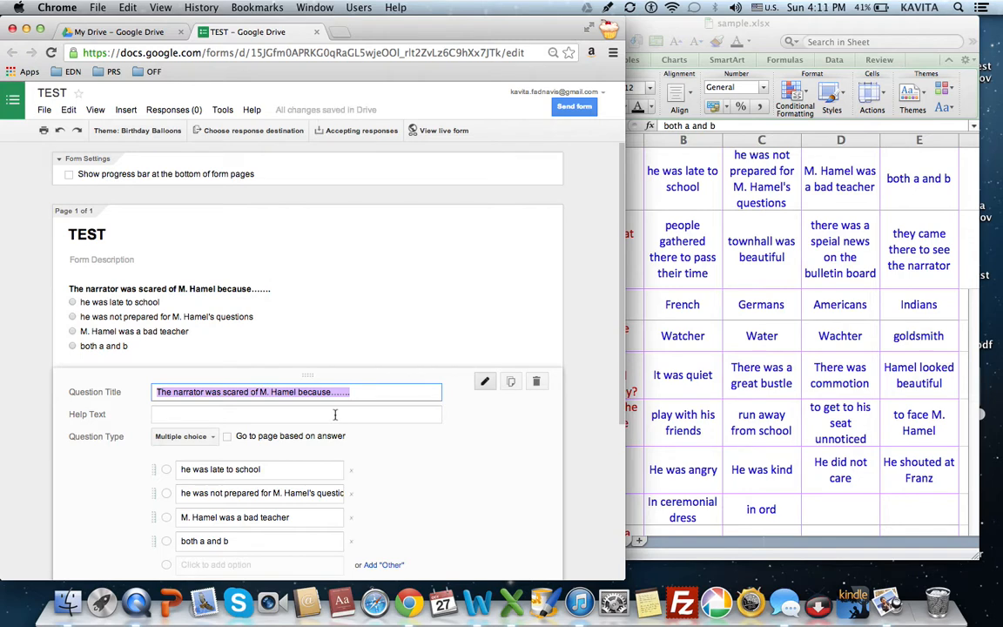
left_click(692, 242)
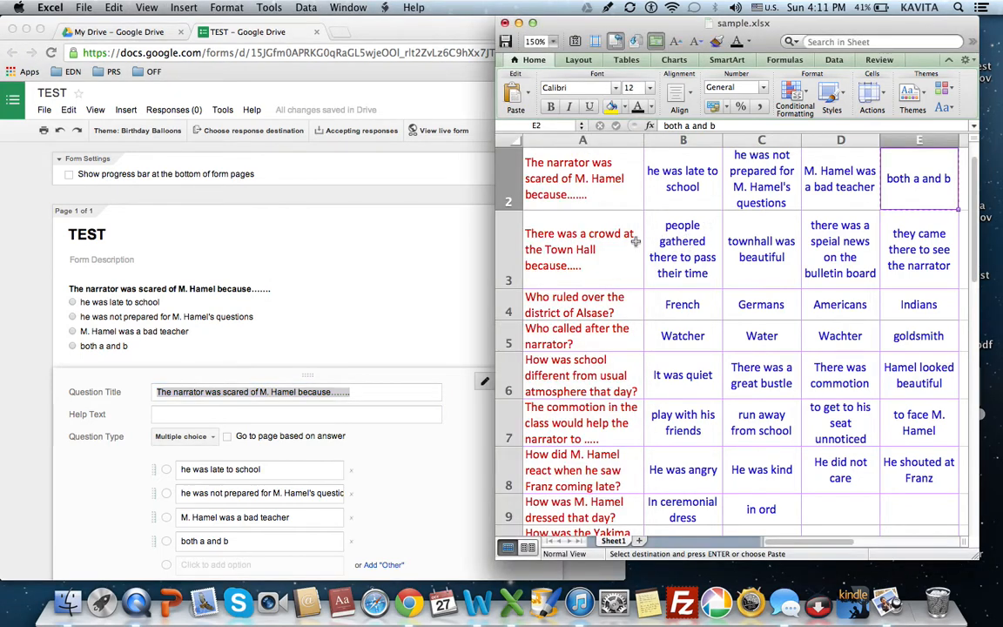
left_click(623, 245)
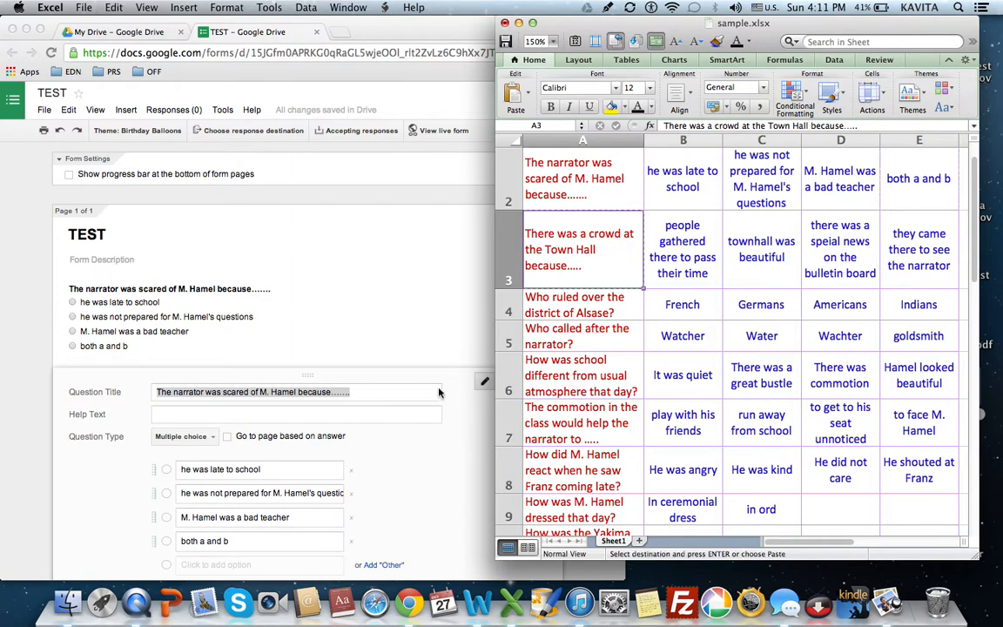
left_click(411, 390)
scroll(411, 390, "down", 3)
key("super+v")
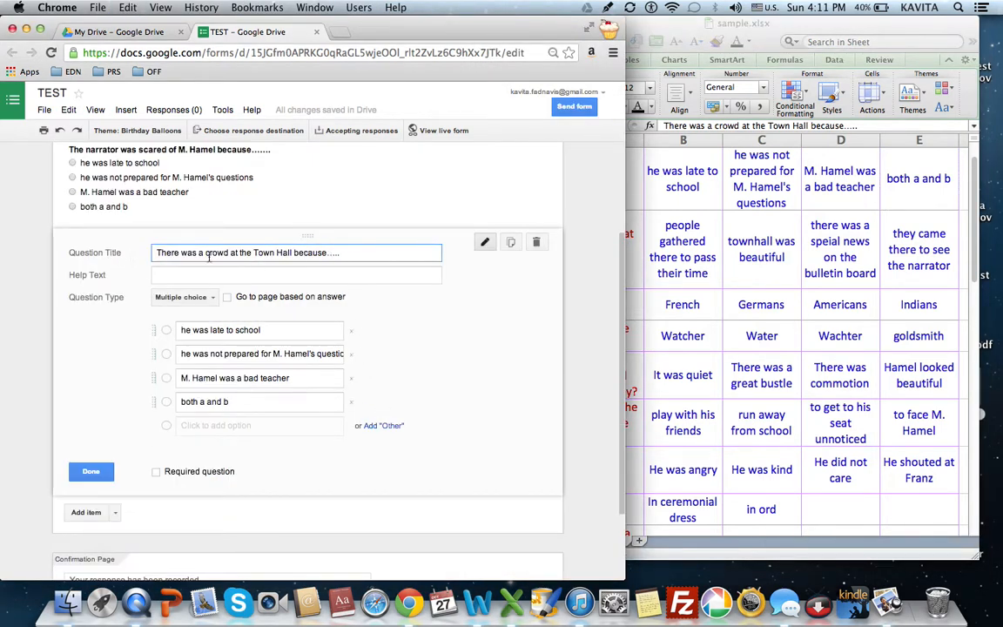
left_click_drag(342, 253, 148, 247)
key("Right")
- Replace the duplicated question's first option with "people gathered there to pass their time" copied from cell B3
left_click(673, 209)
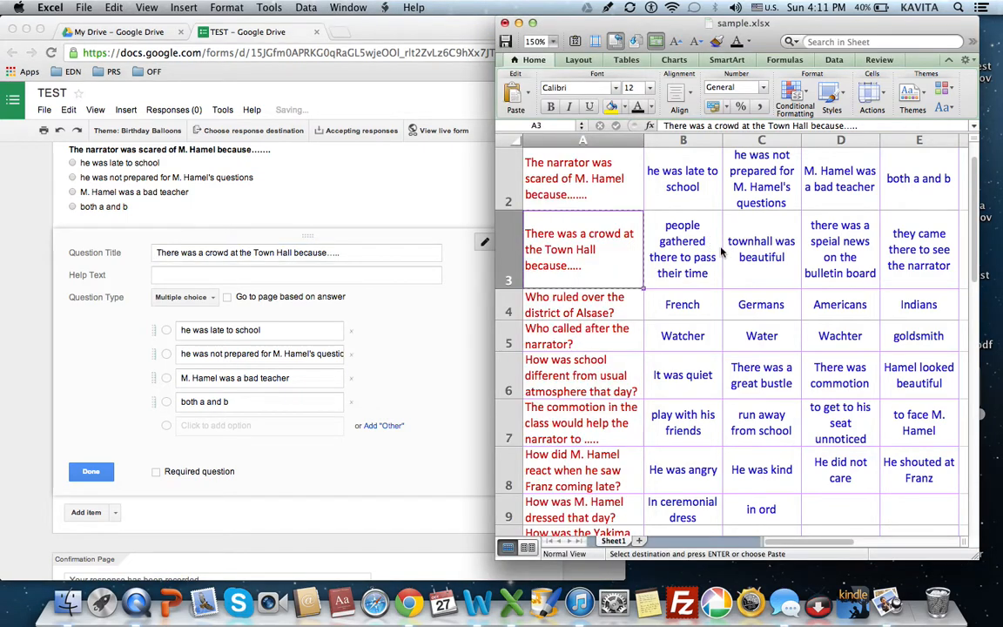
left_click(683, 257)
key("super+c")
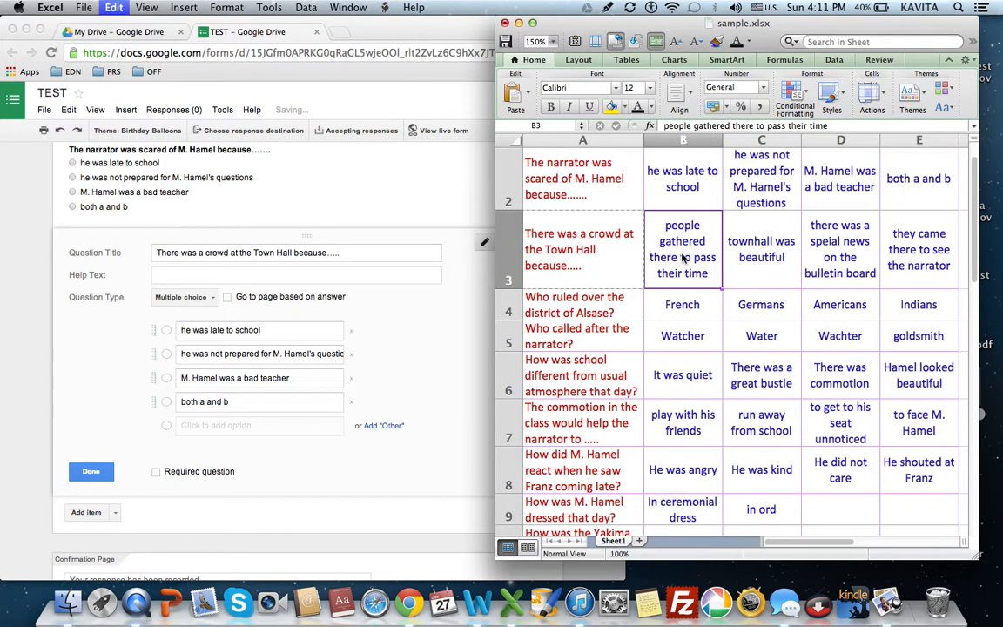
left_click(275, 336)
left_click(182, 330)
left_click_drag(264, 329, 162, 330)
key("super+v")
- Copy the B3 answer "people gathered there to pass their time" into cell C3 and into the second question's second option
left_click(688, 254)
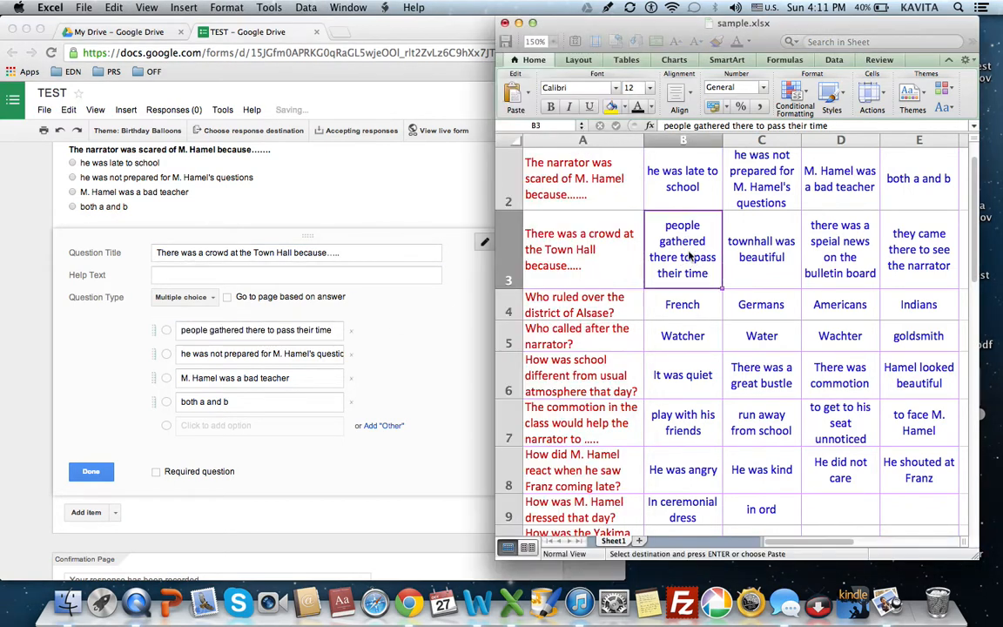
key("super+c")
left_click(759, 244)
key("super+v")
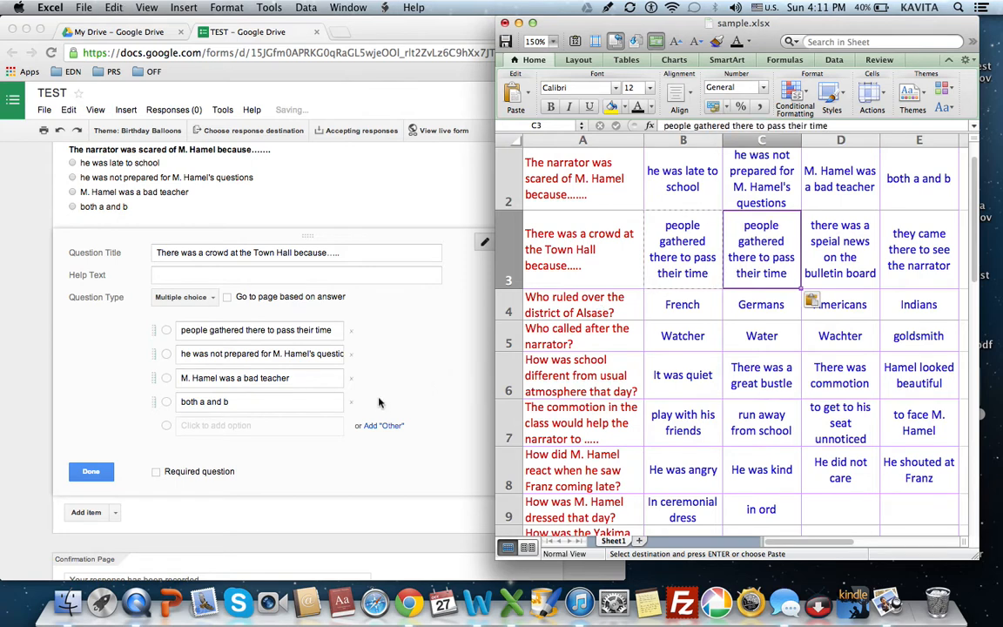
left_click(305, 366)
key("Tab")
key("super+v")
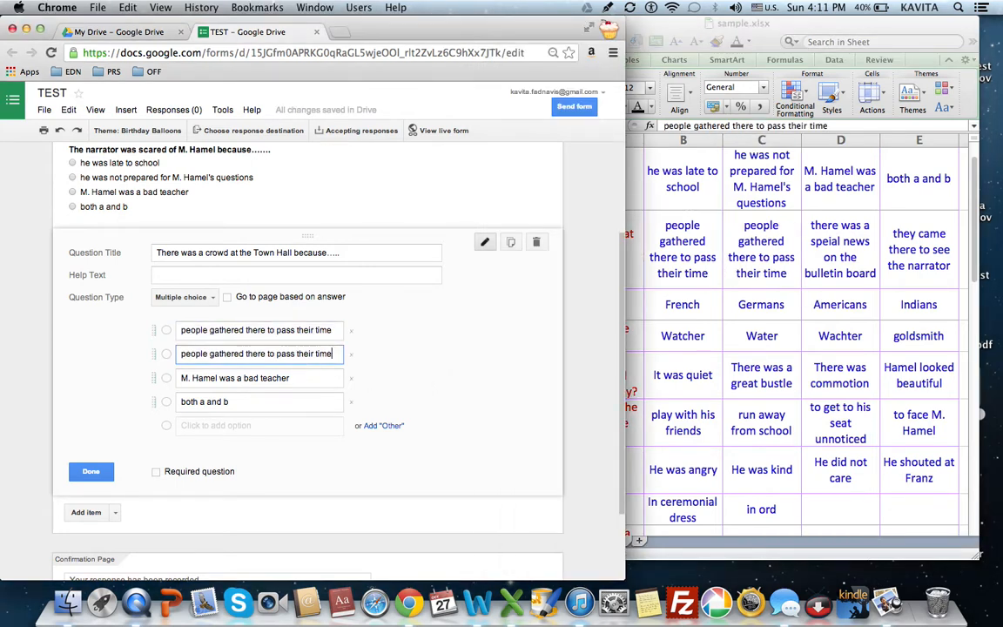
- Replace the second question's third option with "there was a speial news on the bulletin board" copied from cell D3
left_click(772, 250)
key("Right")
key("super+c")
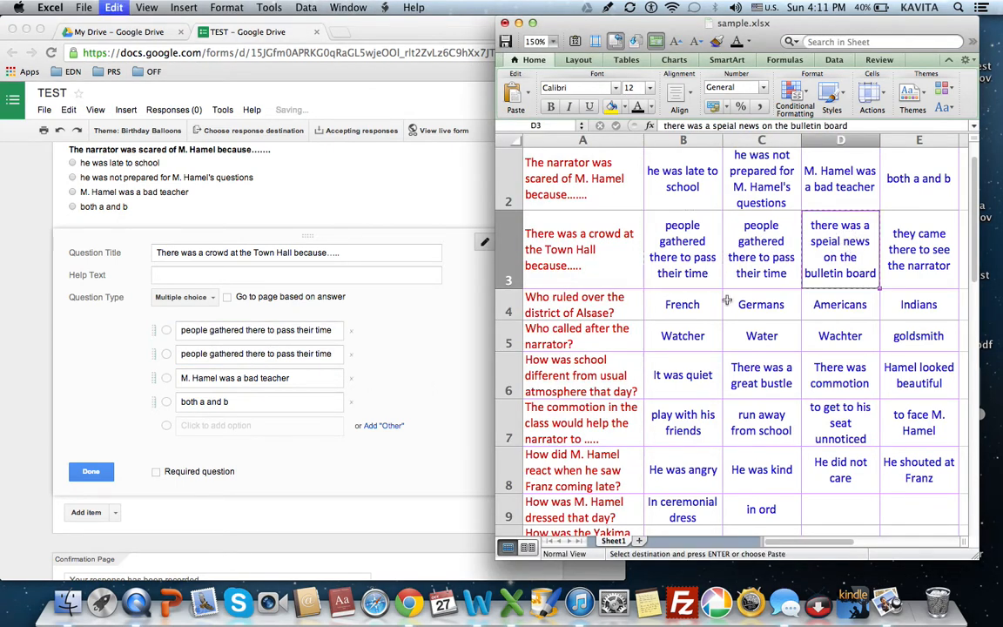
left_click(309, 385)
key("Tab")
key("super+v")
- Replace the second question's fourth option with "they came there to see the narrator" copied from cell E3
left_click(867, 244)
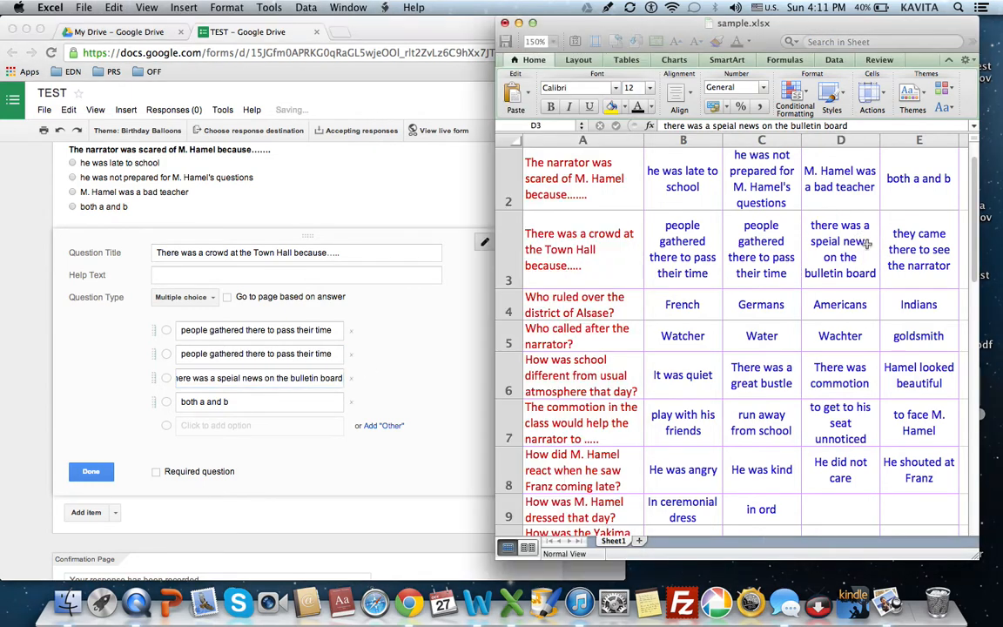
key("Right")
key("super+c")
left_click(298, 409)
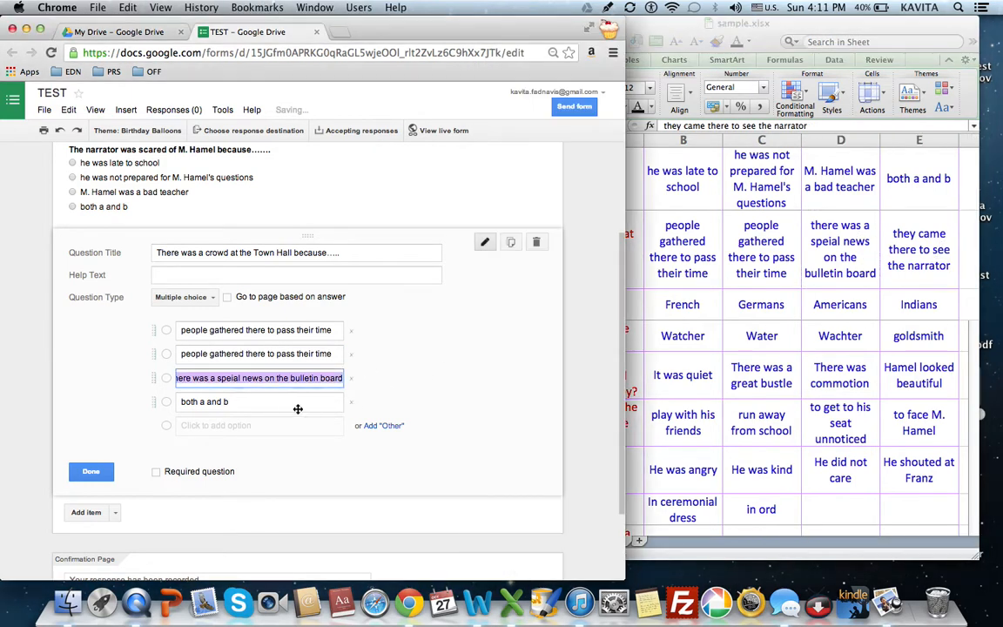
key("Tab")
key("super+v")
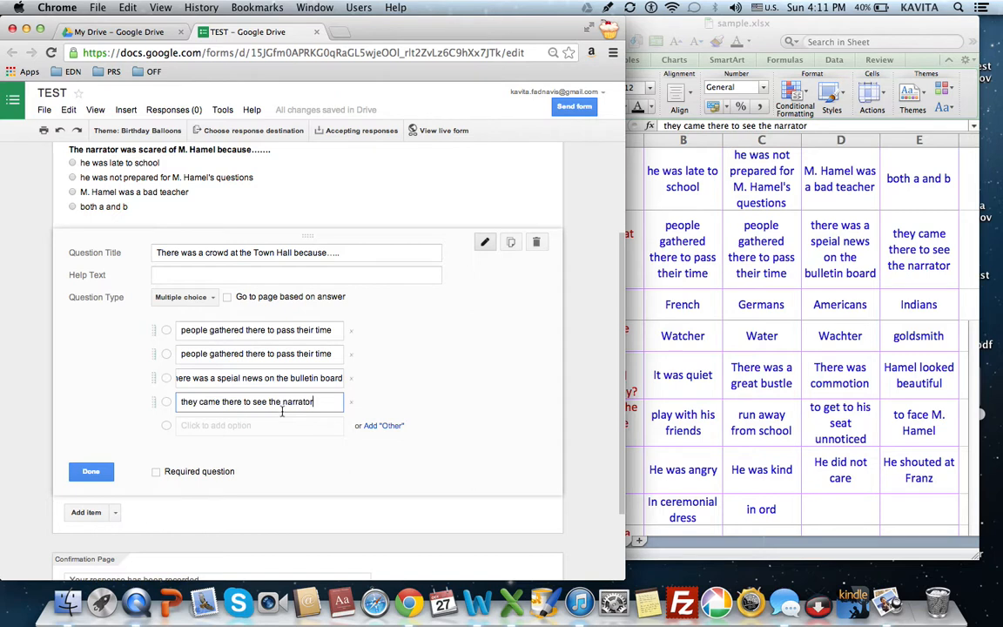
- Make both the Town Hall question and the M. Hamel question required and finish editing each
left_click(155, 471)
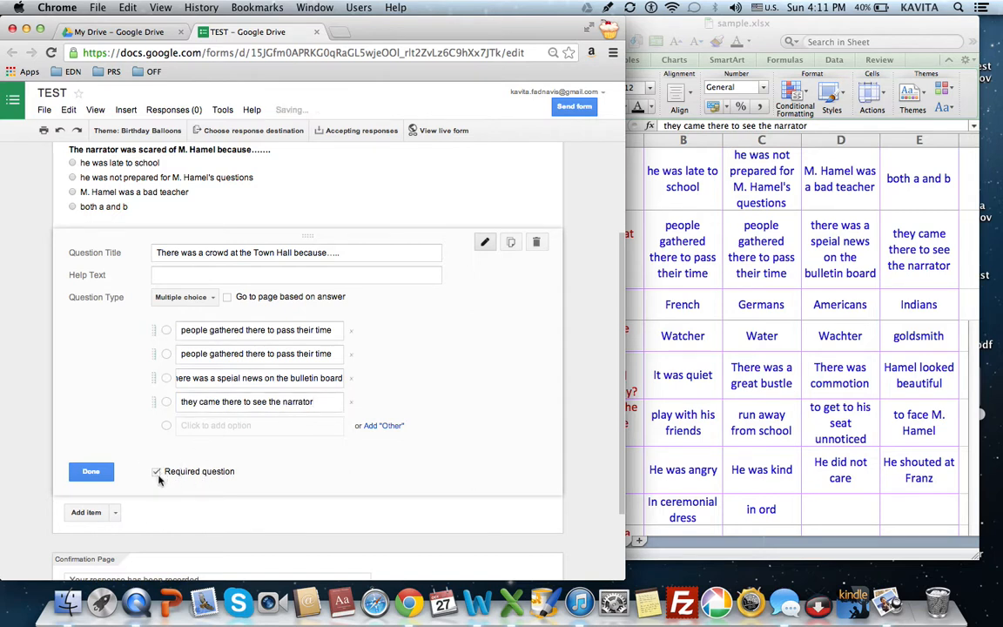
left_click(92, 472)
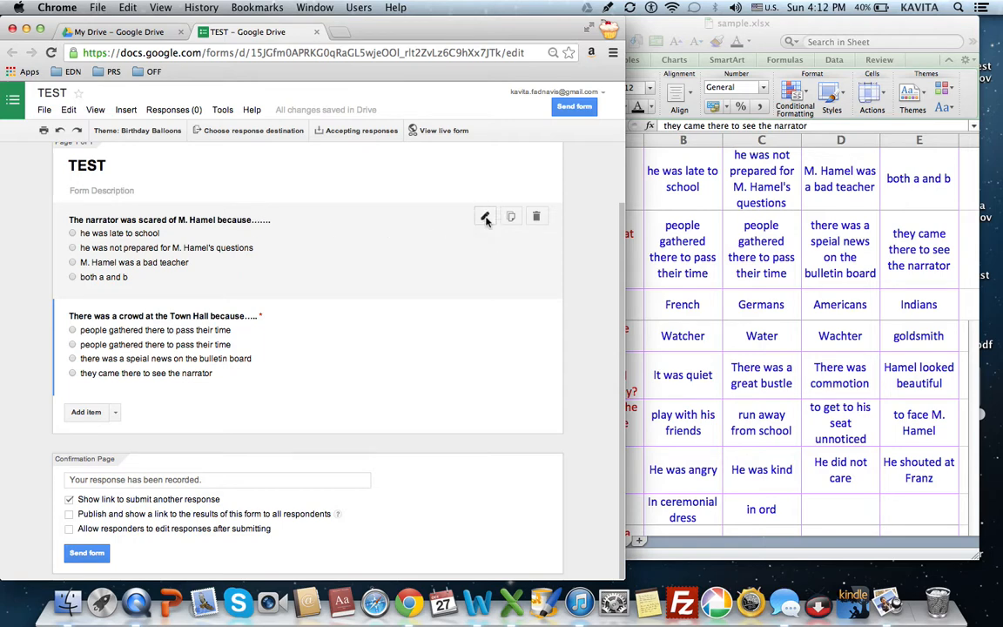
left_click(440, 212)
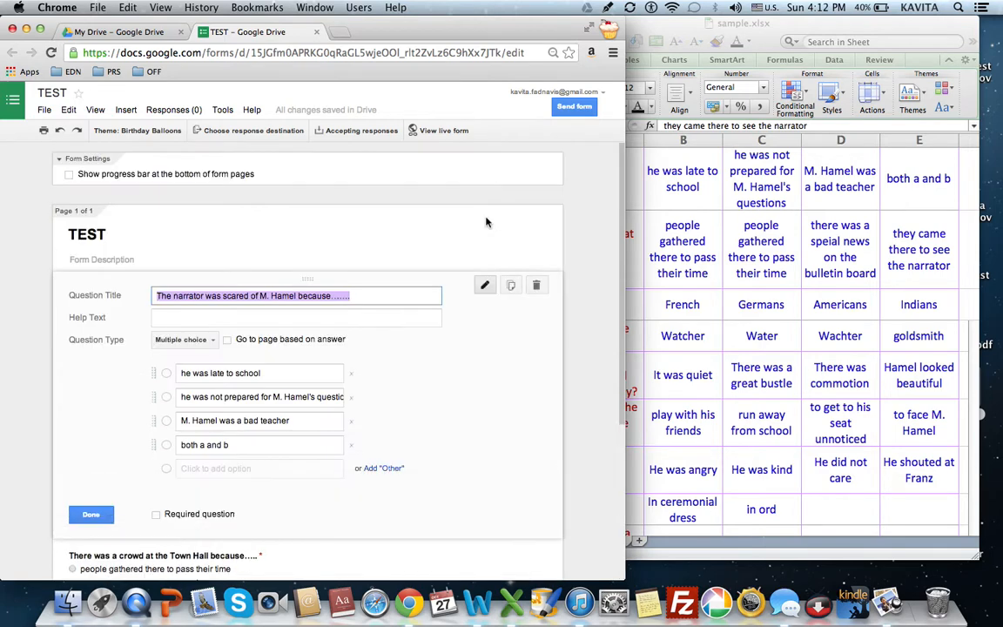
left_click(156, 515)
left_click(91, 515)
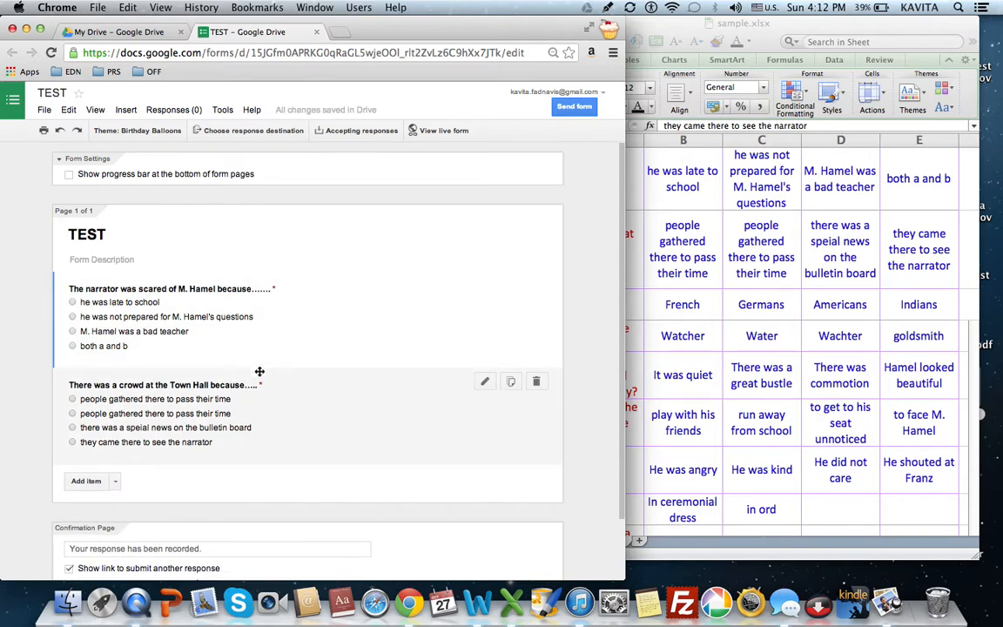
- Widen the browser window and submit a live-form response with "both a and b" and "there was a speial news on the bulletin board"
left_click_drag(626, 196, 1002, 188)
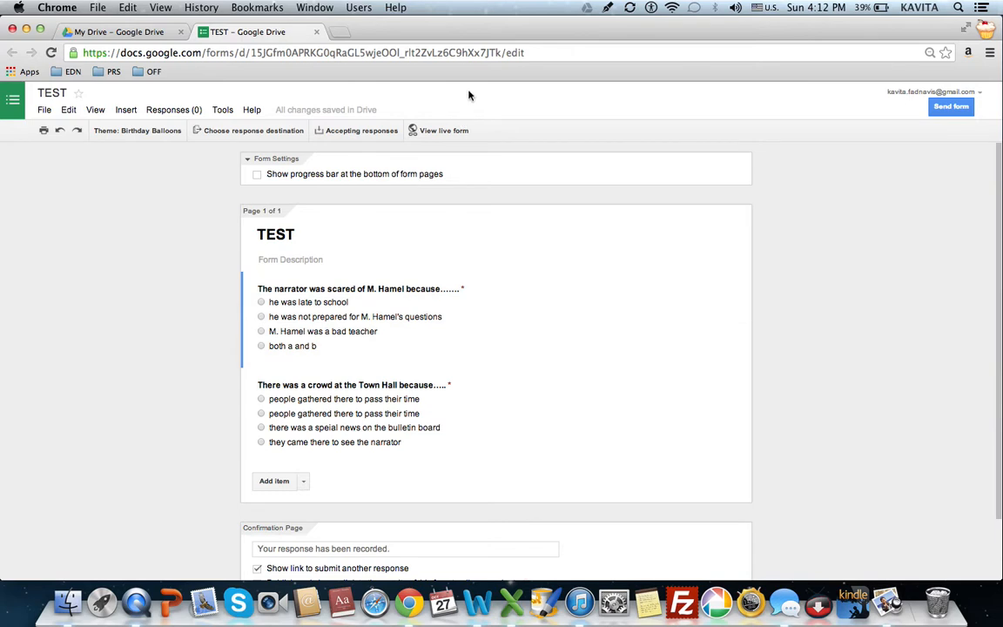
left_click(447, 133)
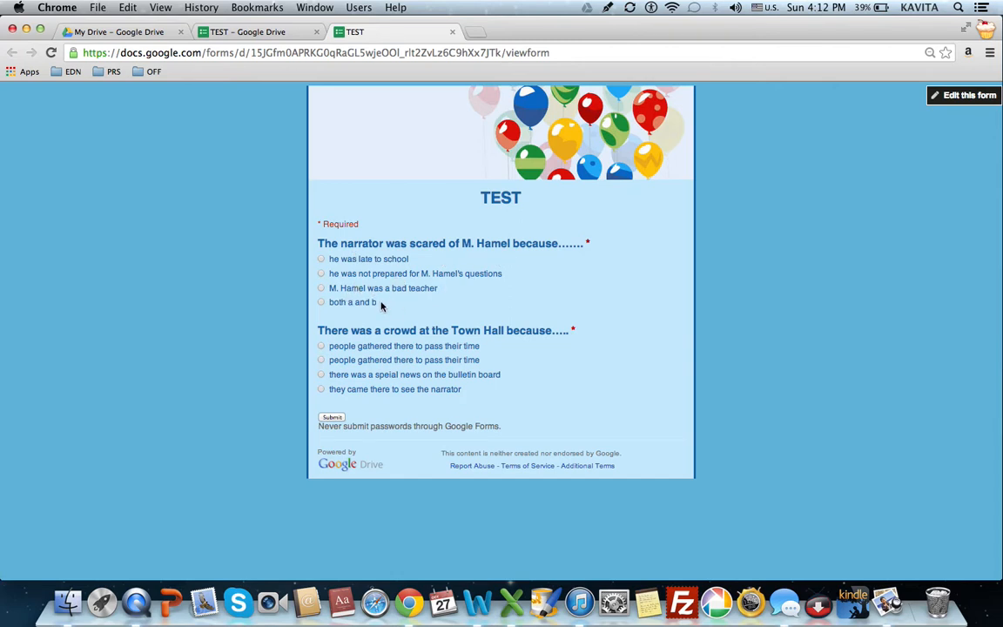
left_click(322, 303)
left_click(322, 376)
left_click(336, 419)
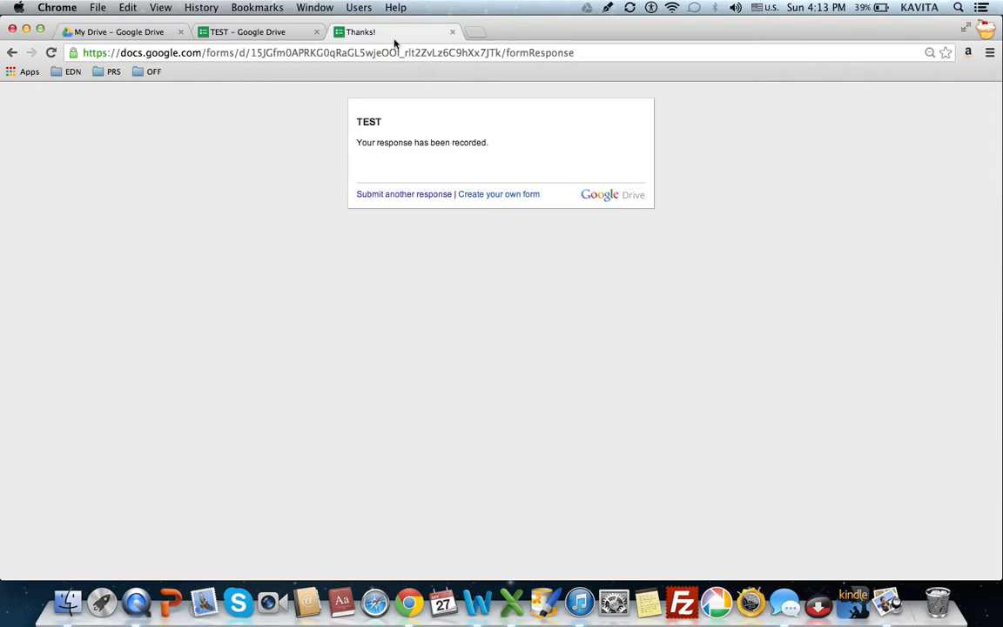
left_click(453, 33)
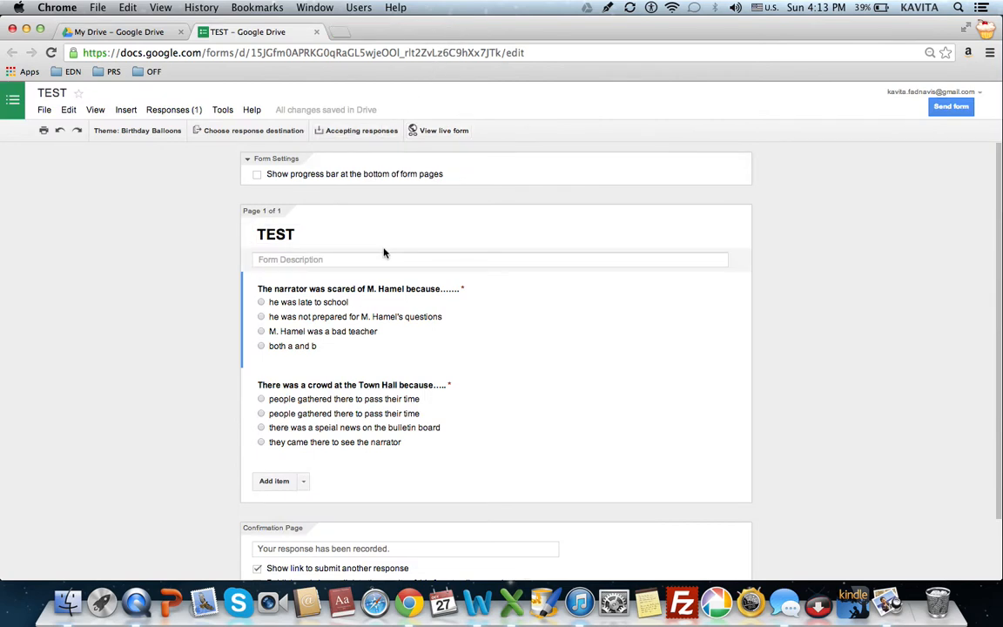
left_click(179, 110)
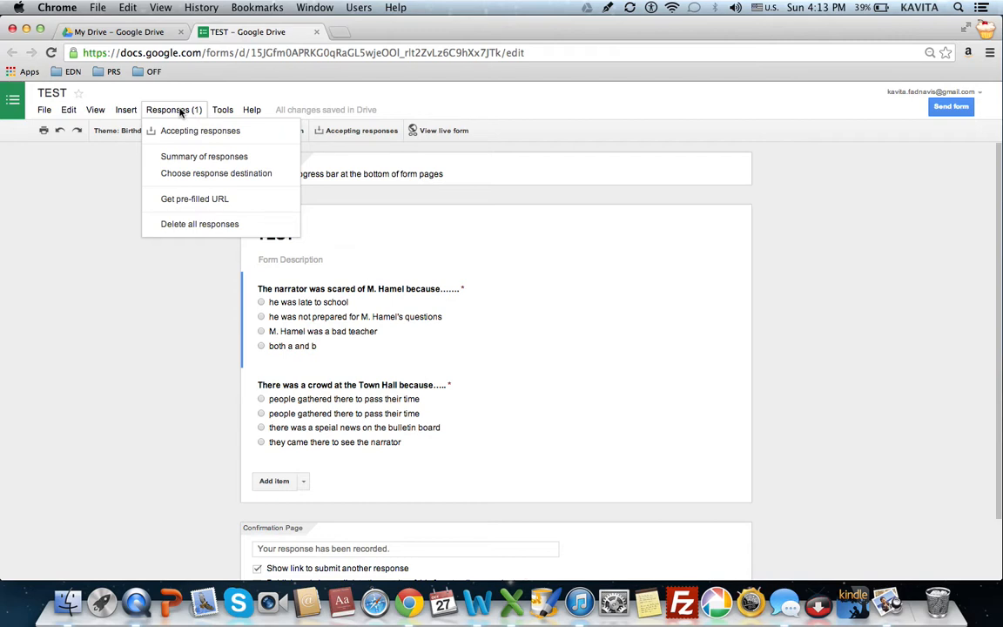
left_click(184, 111)
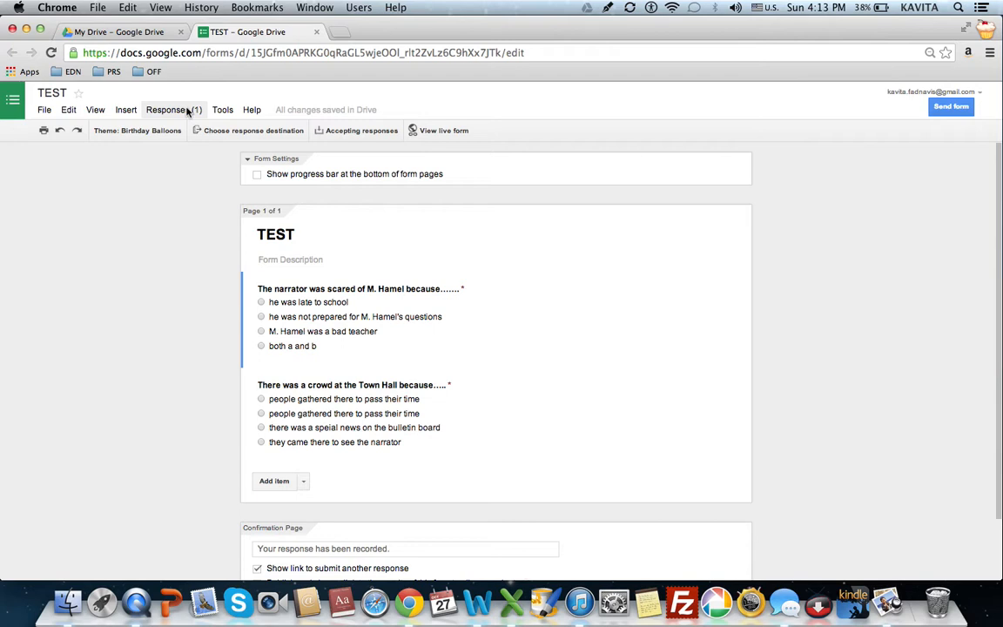
left_click(136, 603)
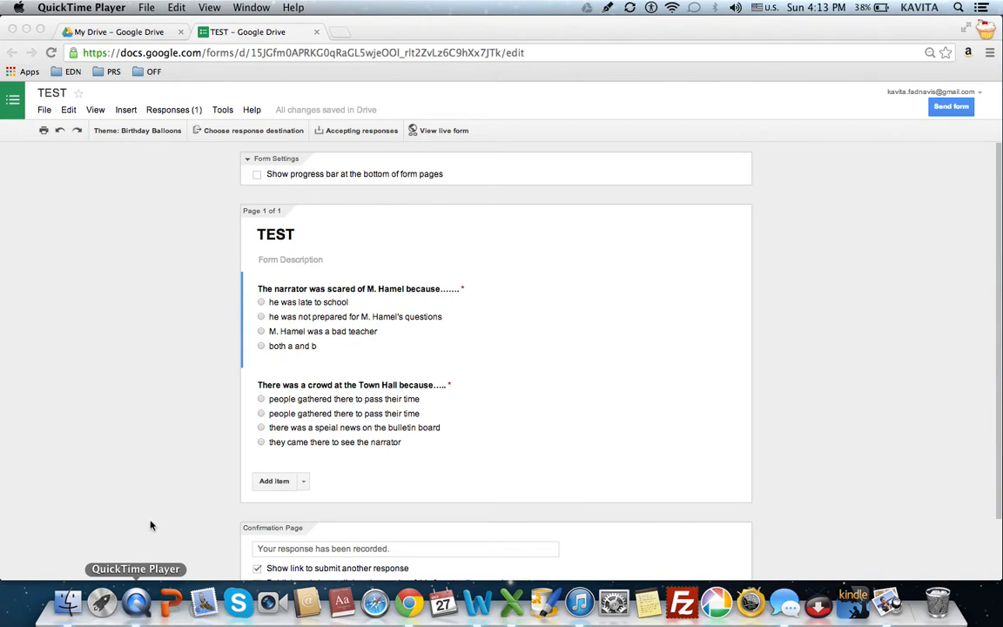
left_click(104, 11)
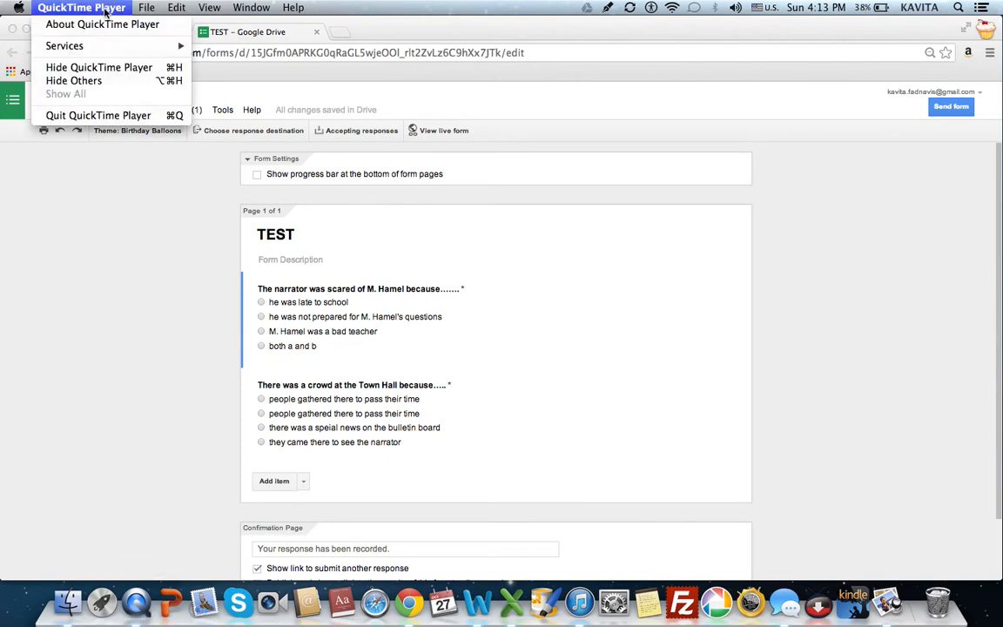
left_click(170, 257)
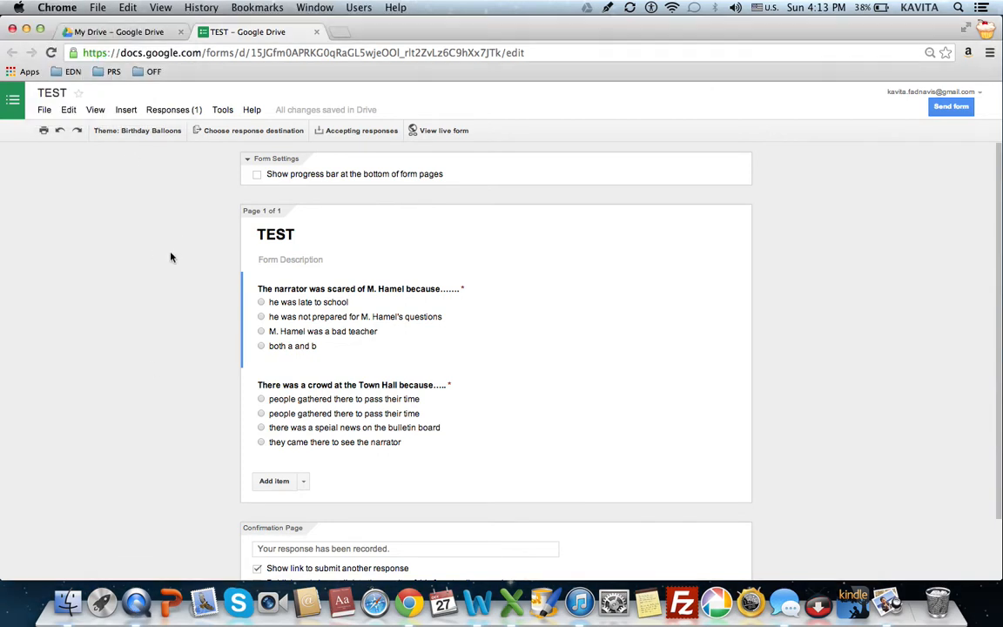
- Stop the form from accepting responses and create a new spreadsheet named "TEST (Responses)" as the response destination
left_click(362, 131)
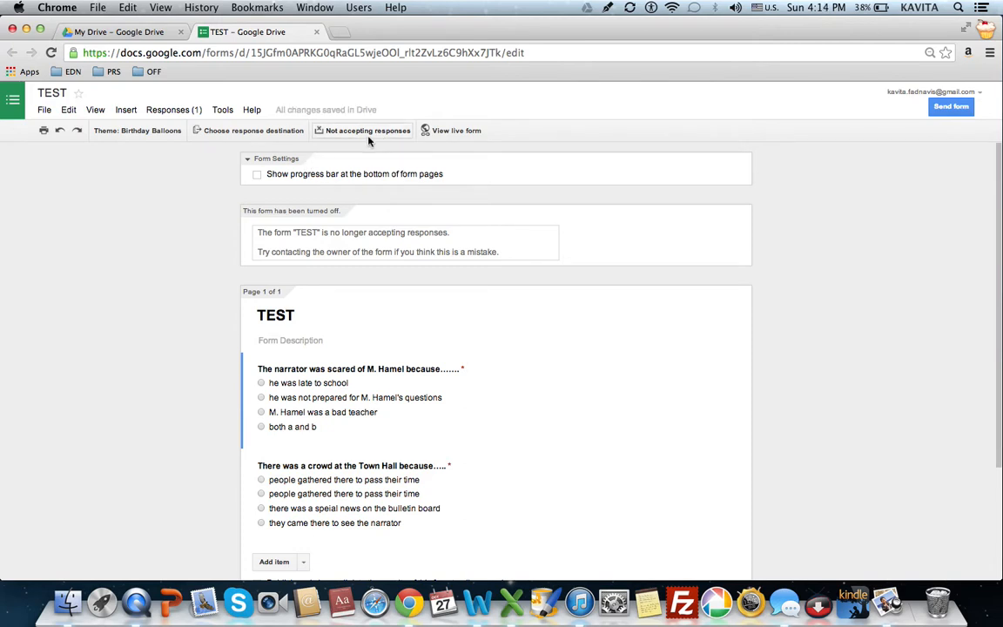
left_click(161, 111)
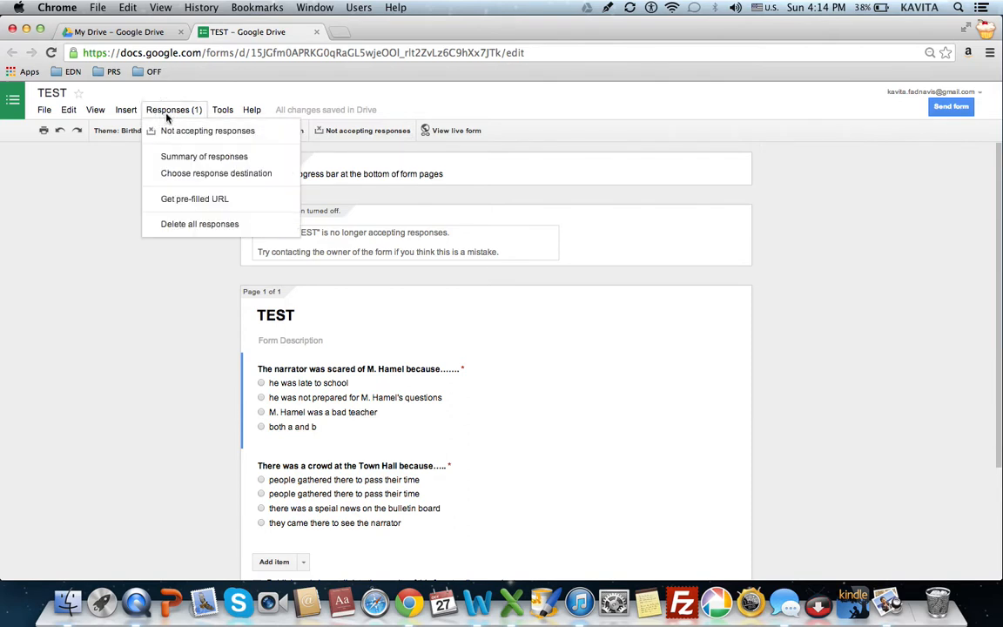
left_click(253, 180)
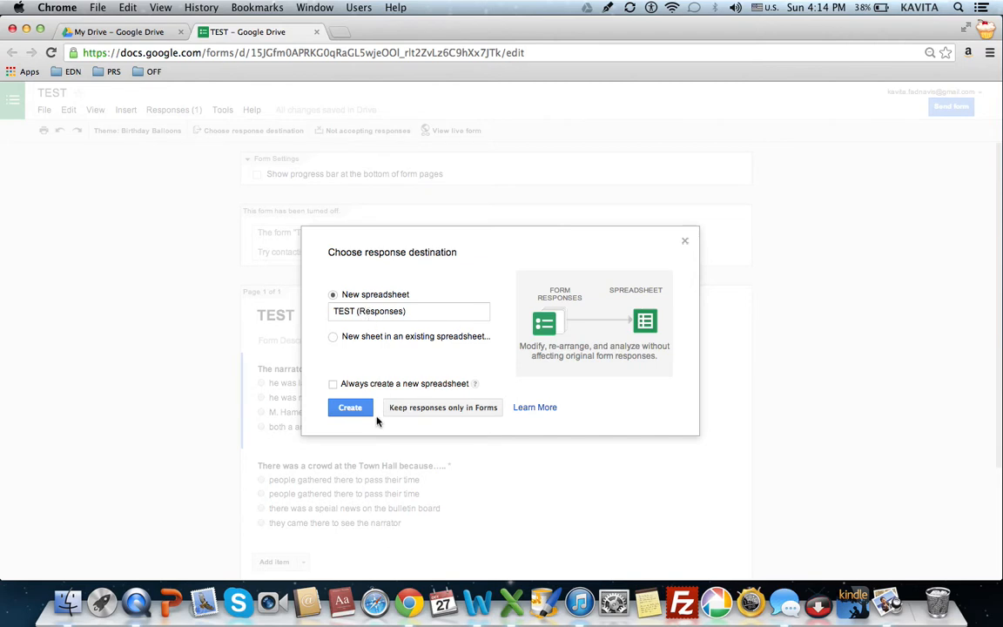
left_click(351, 408)
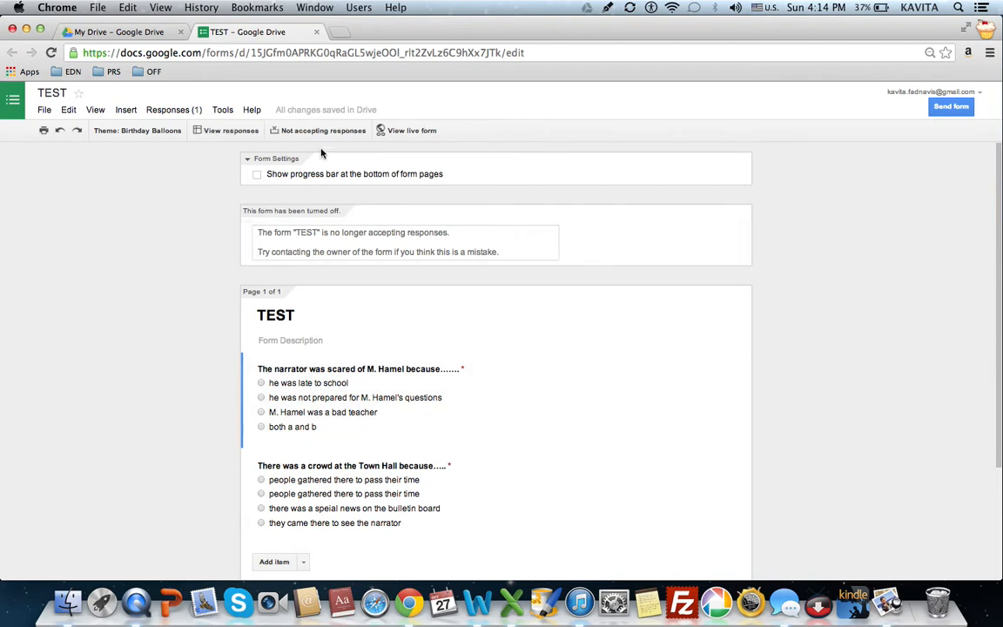
- Open the TEST (Responses) spreadsheet from My Drive
left_click(134, 32)
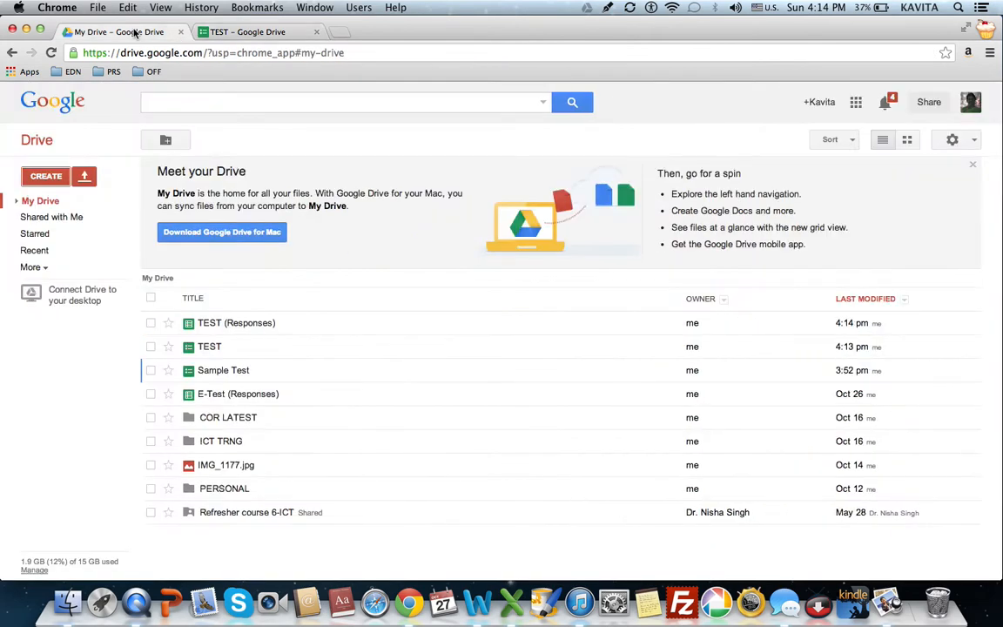
left_click(211, 324)
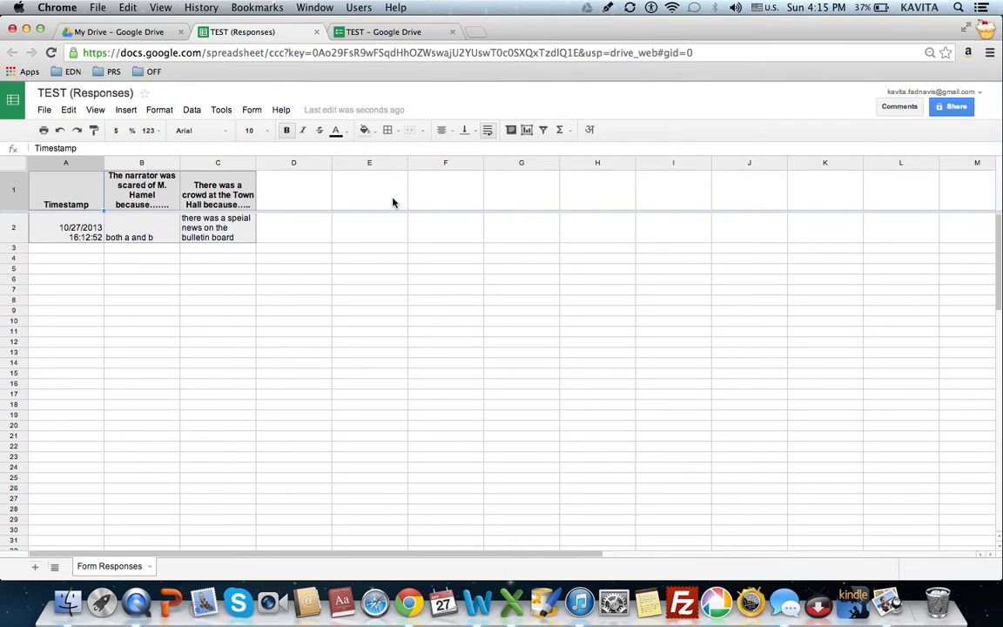
left_click(829, 186)
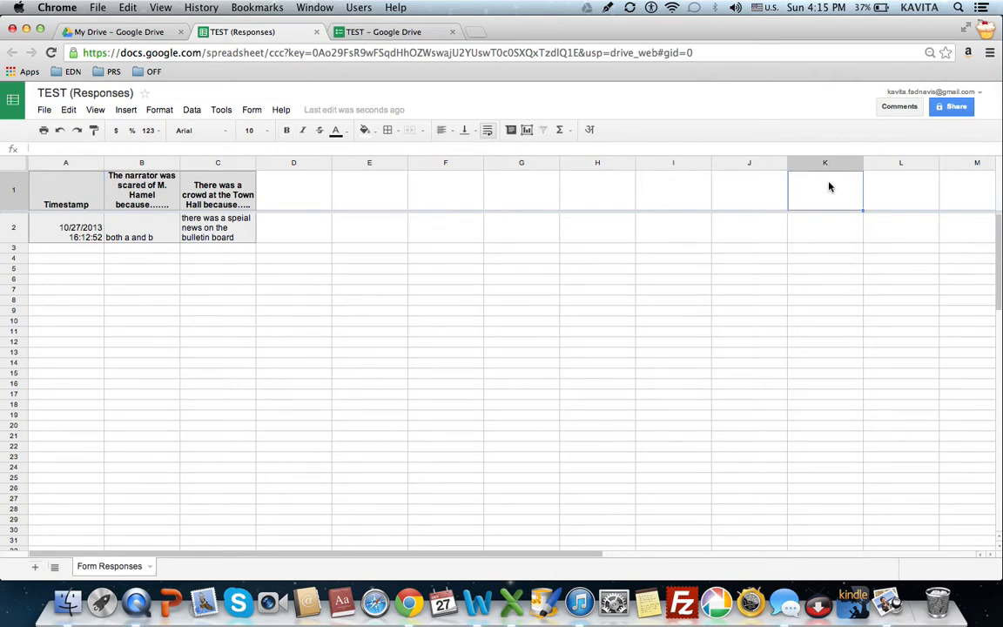
left_click(899, 196)
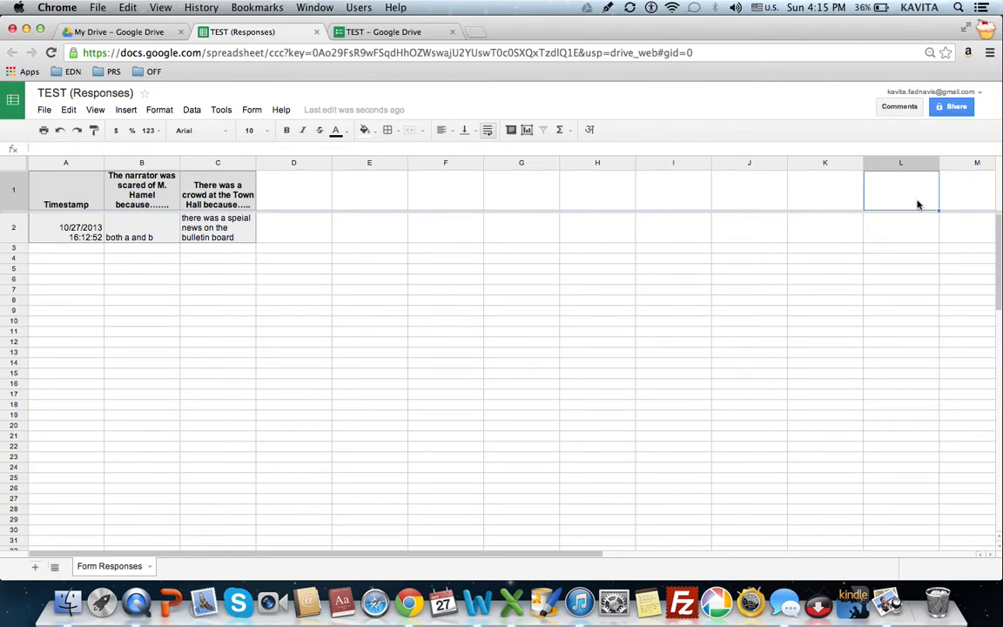
- Copy the answer text "both a and b" from cell B2, leaving the cell's content as it is
left_click(148, 237)
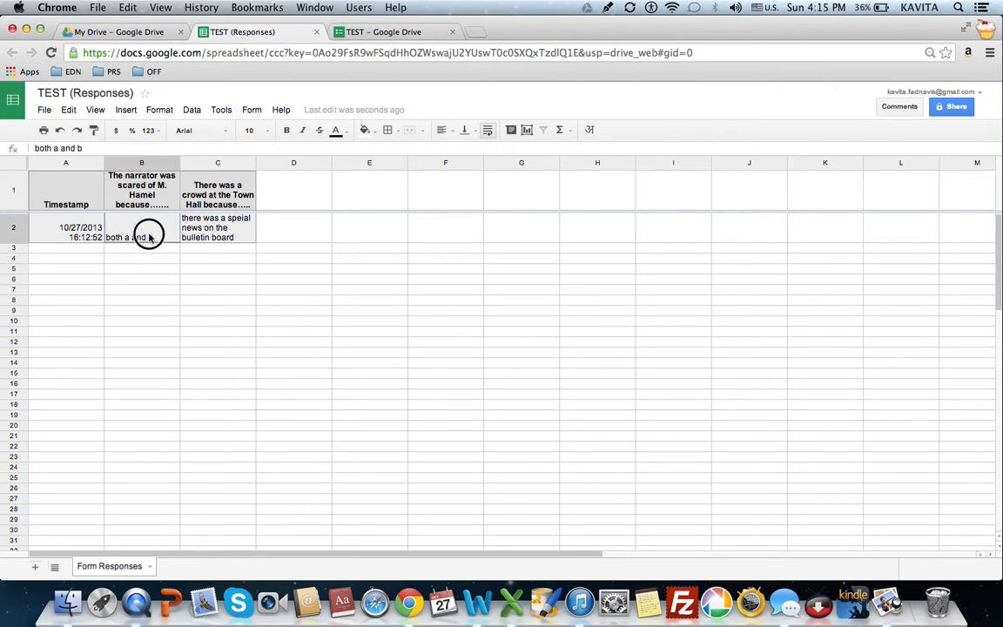
left_click(83, 145)
left_click_drag(32, 148, 84, 148)
key("super+c")
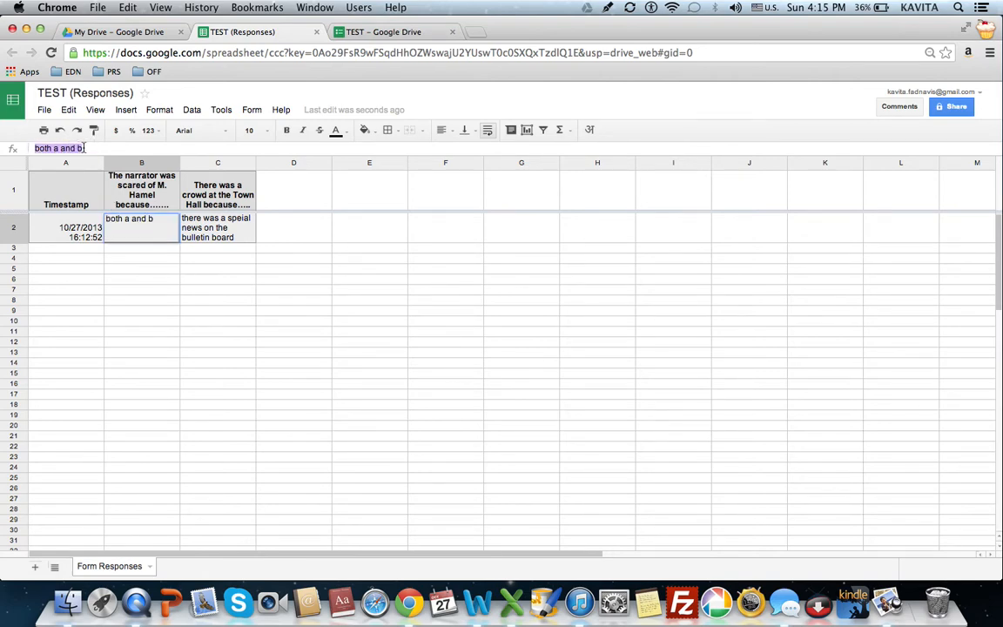
key("Return")
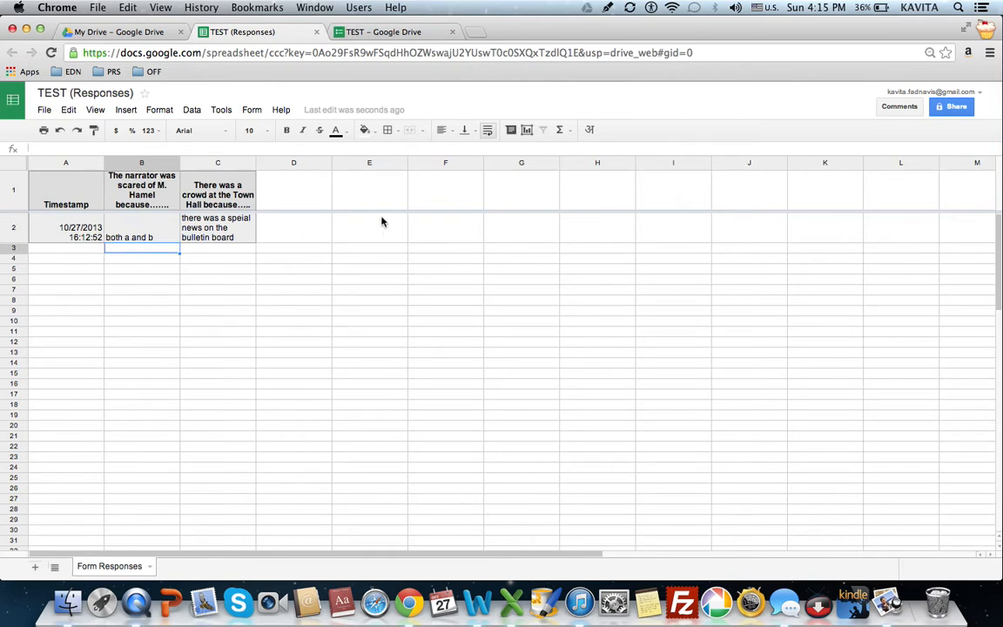
- Enter the column heading "EVALUATE Q 1" in cell L1
left_click(909, 184)
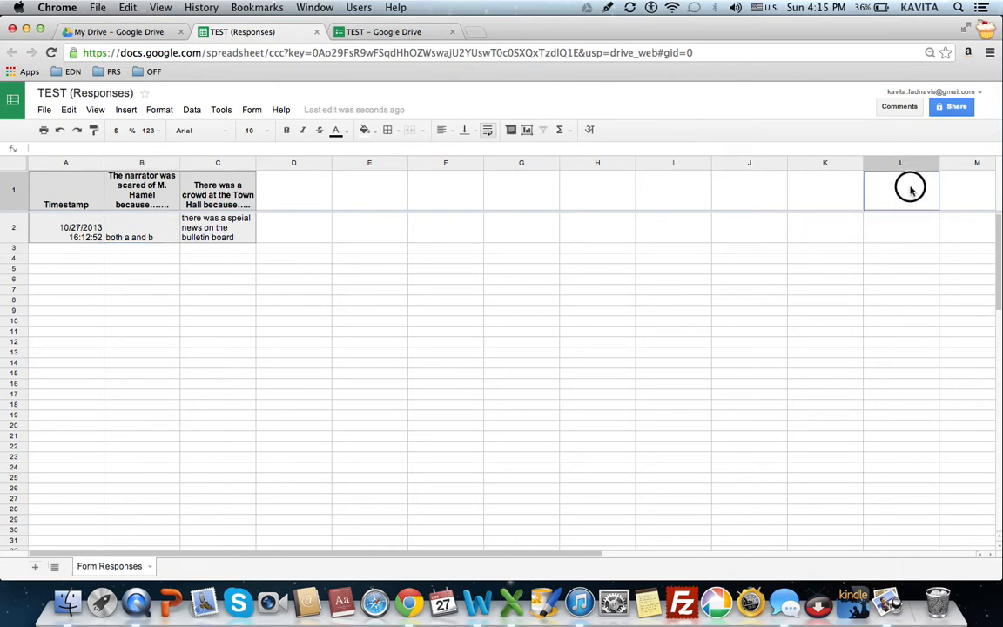
left_click(890, 188)
type("EVALUAT")
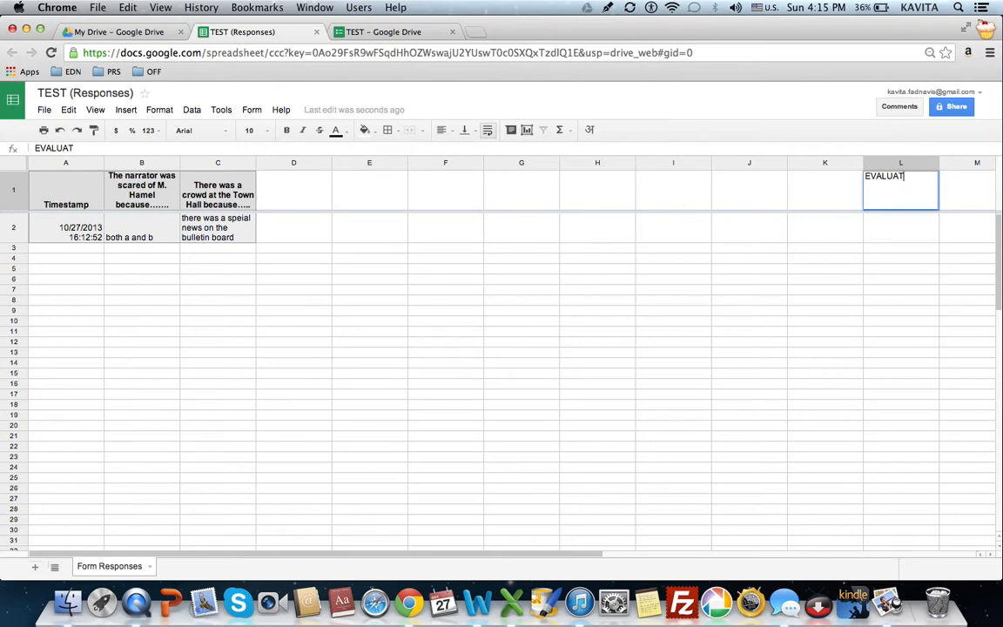
type("E Q 1")
- Enter the scoring formula =IF(B2="both a and b",1,0) in cell L2, reusing the copied answer text
left_click(895, 237)
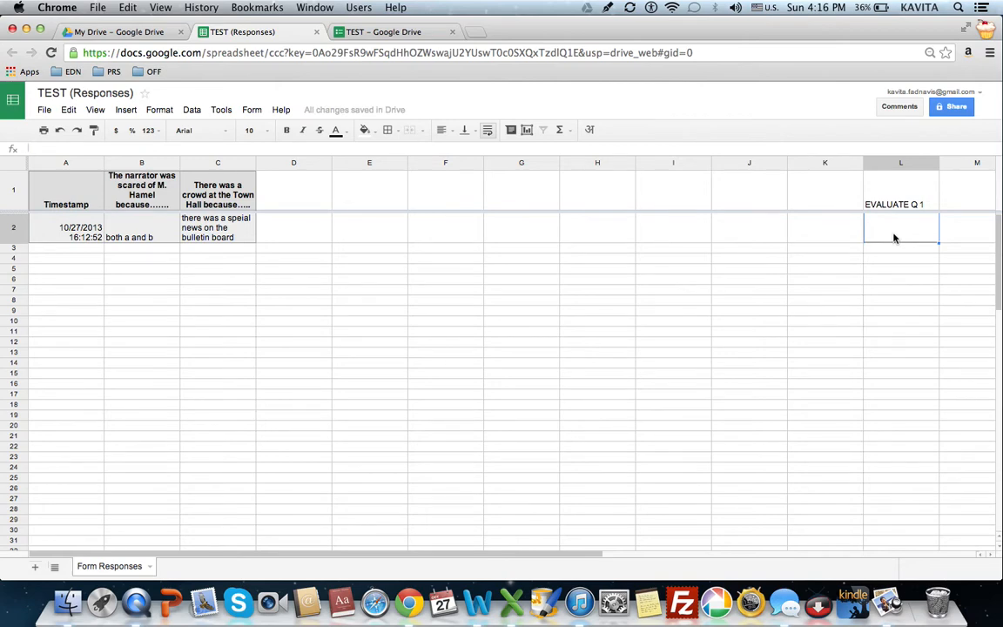
type("=")
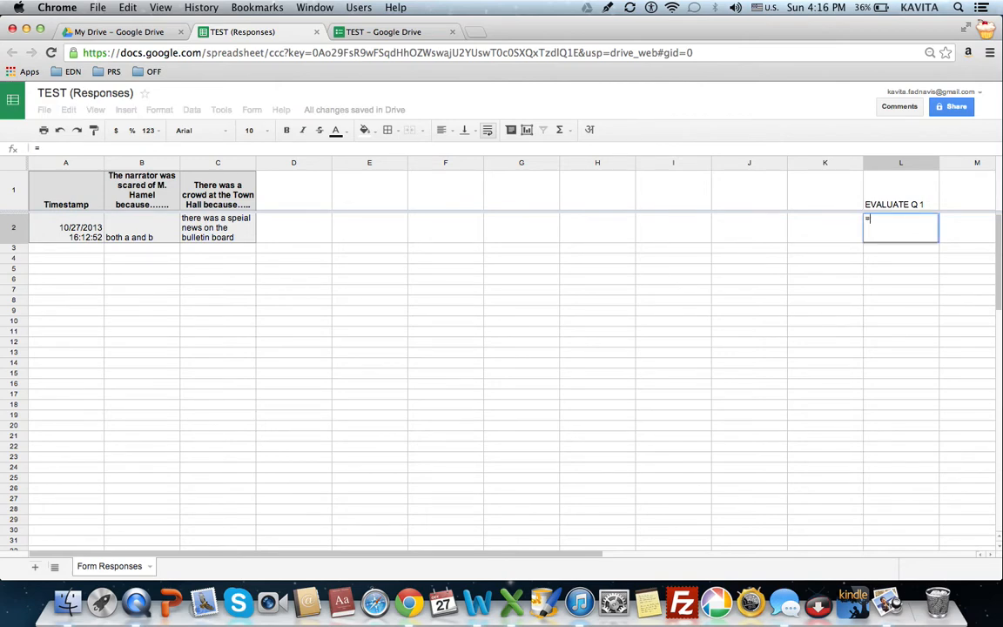
type("IF9")
key("BackSpace")
type("(")
left_click(157, 236)
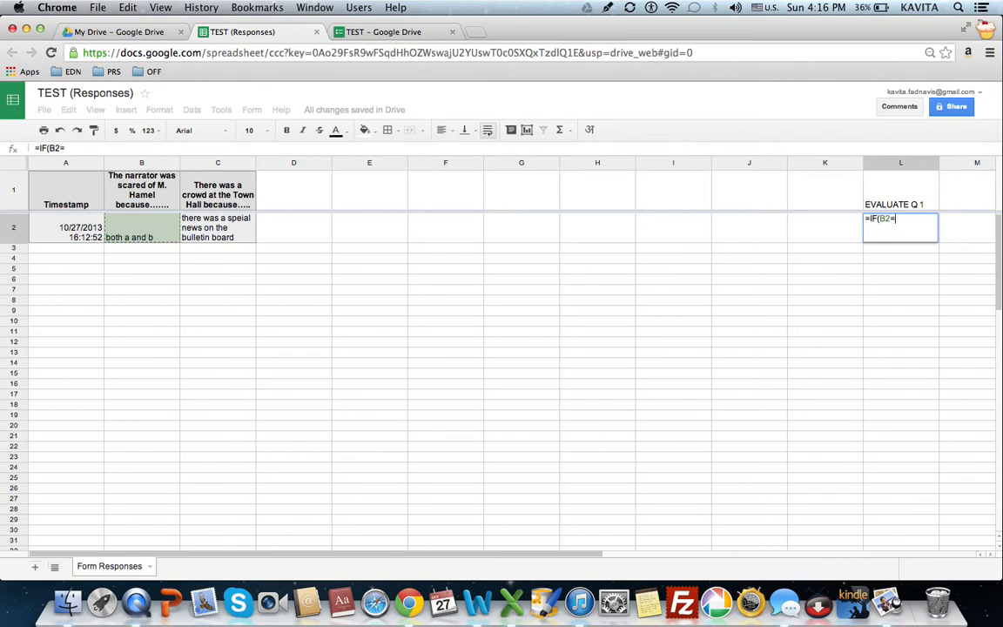
type("\"")
key("super+v")
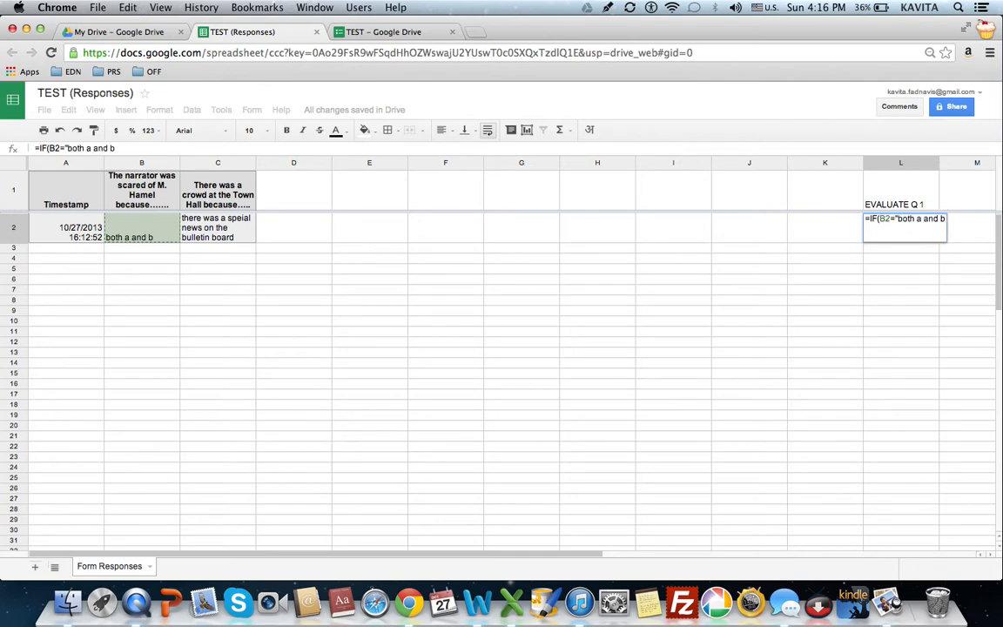
type("\",1,0)")
key("Return")
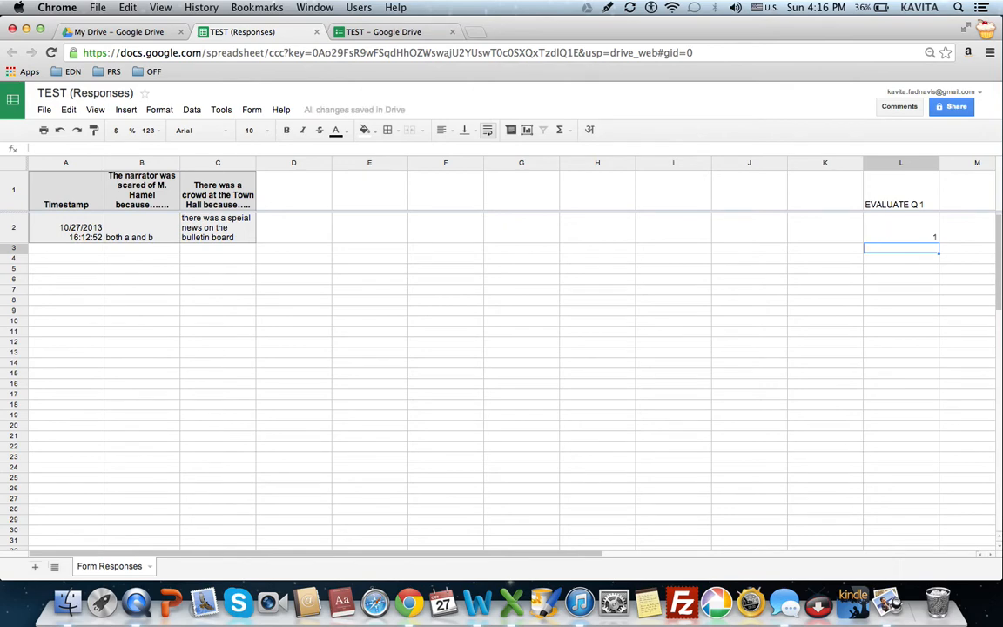
- Center the contents of column L both horizontally and vertically
left_click(871, 163)
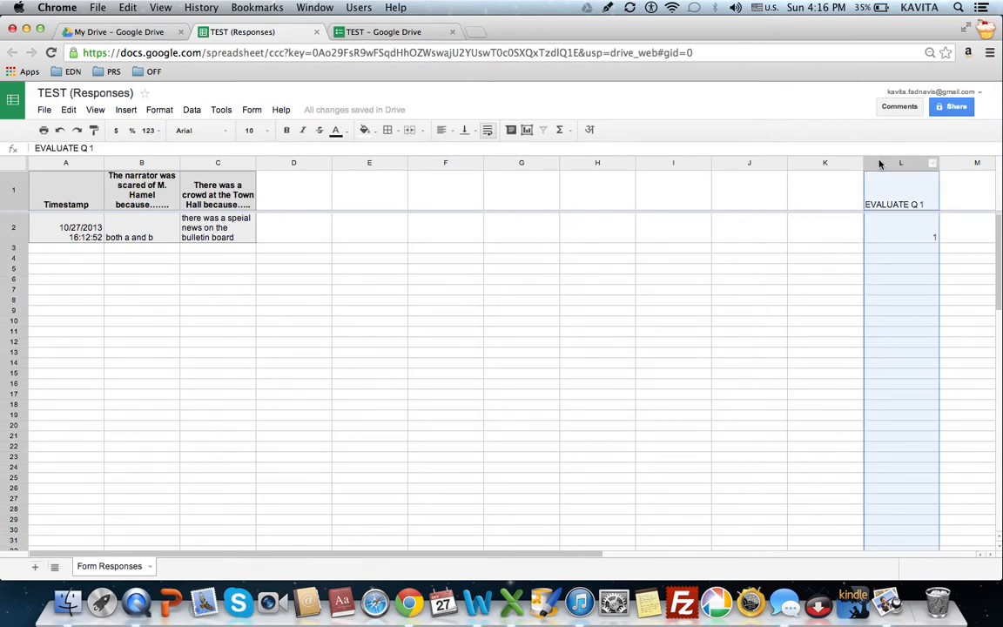
left_click(452, 134)
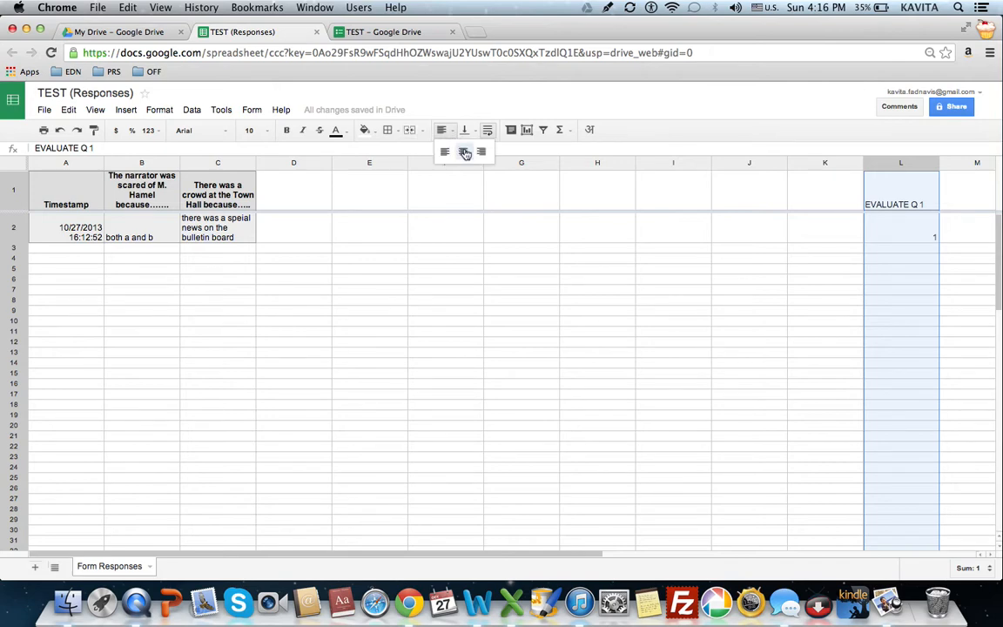
left_click(462, 150)
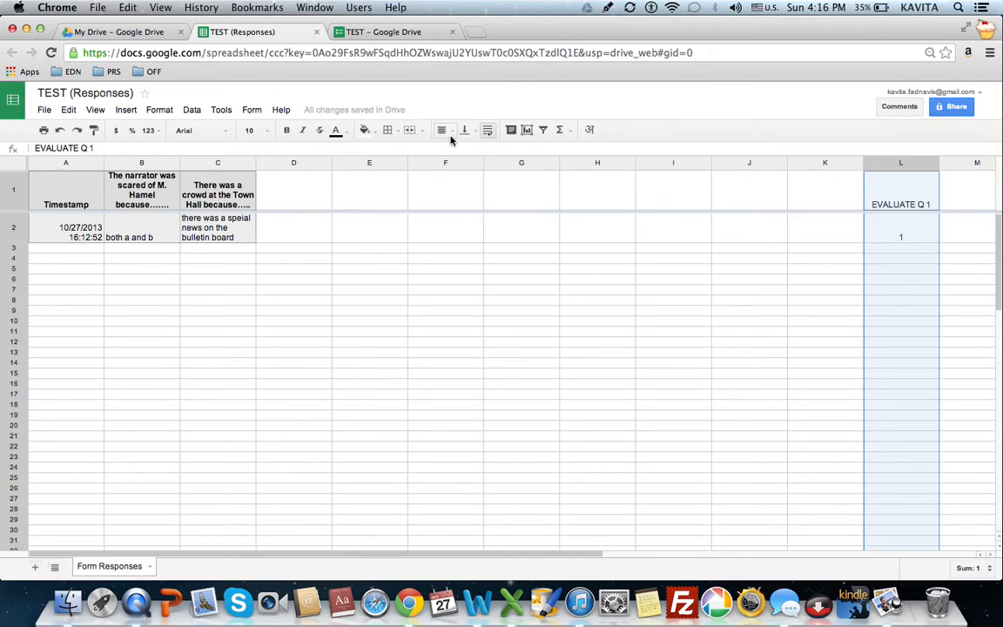
left_click(475, 136)
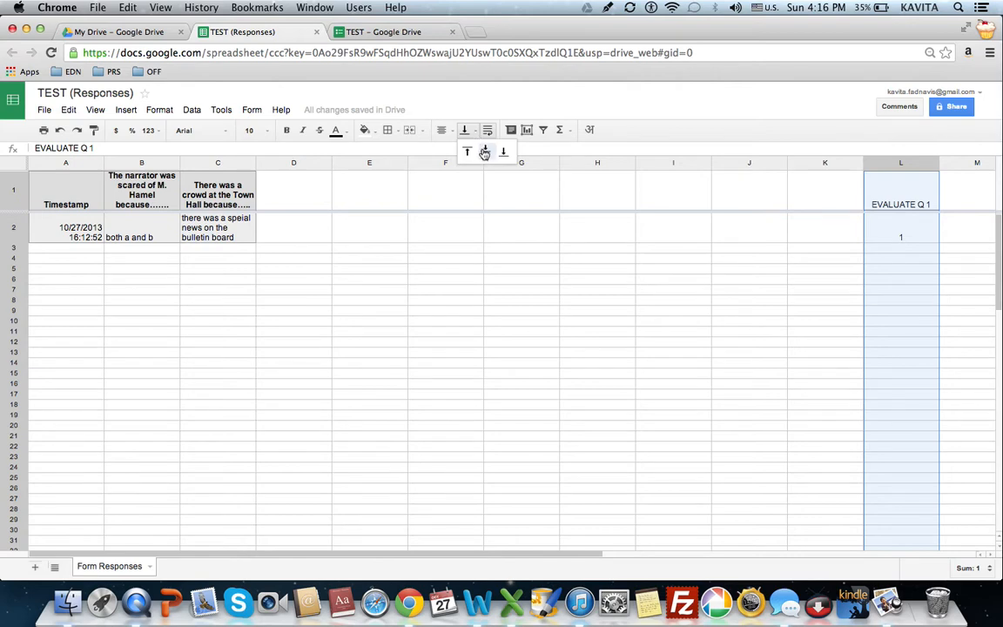
left_click(484, 152)
- Fill the scoring formula from cell L2 down to L28
left_click(889, 230)
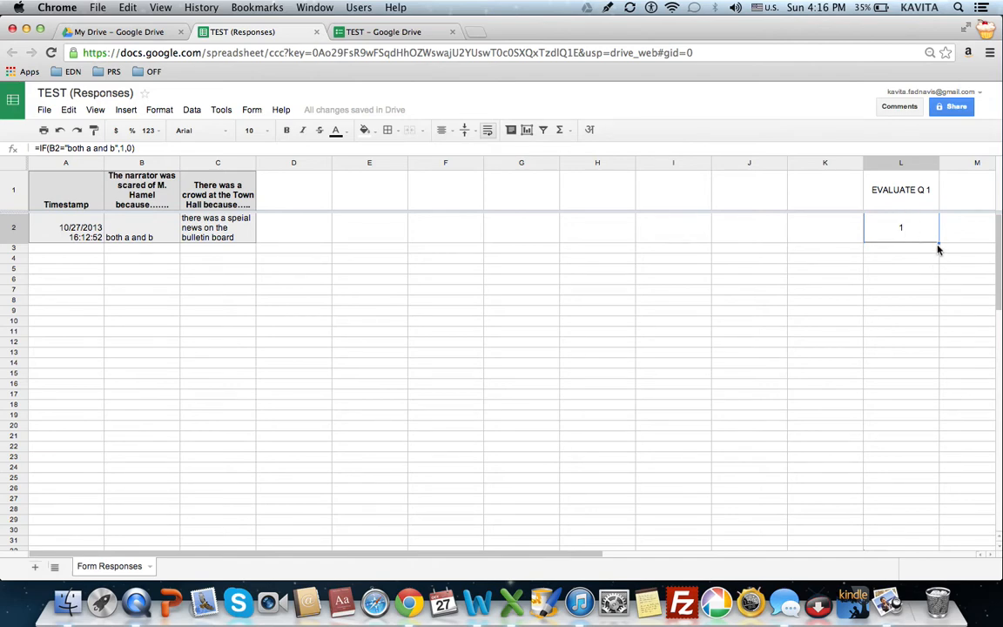
left_click_drag(938, 242, 934, 507)
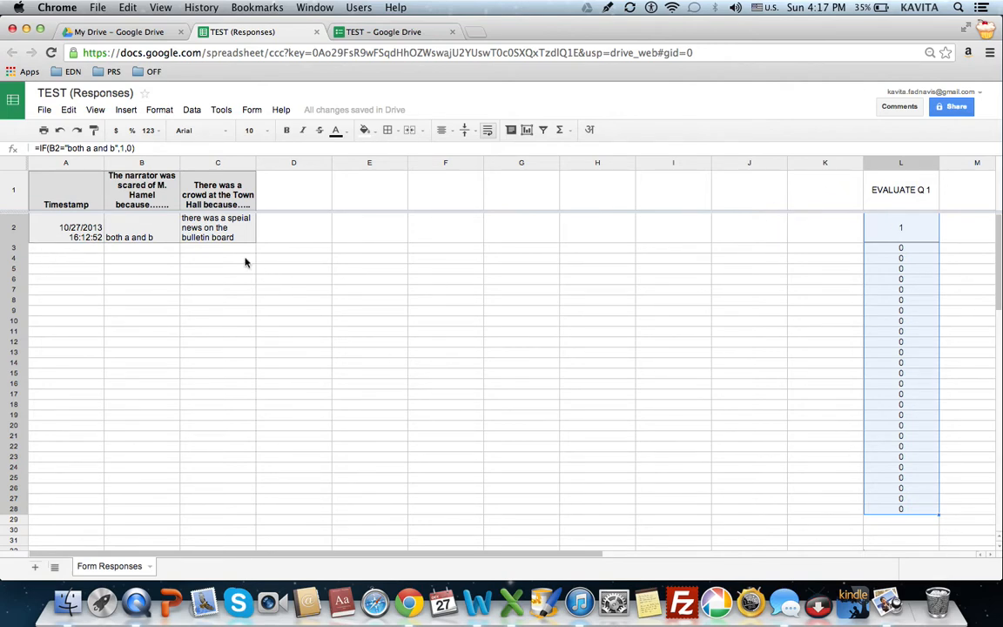
- Change the formula in cell L2 to =IF(B2="","",IF(B2="both a and b",1,0)) so that blank responses stay unscored
left_click(908, 227)
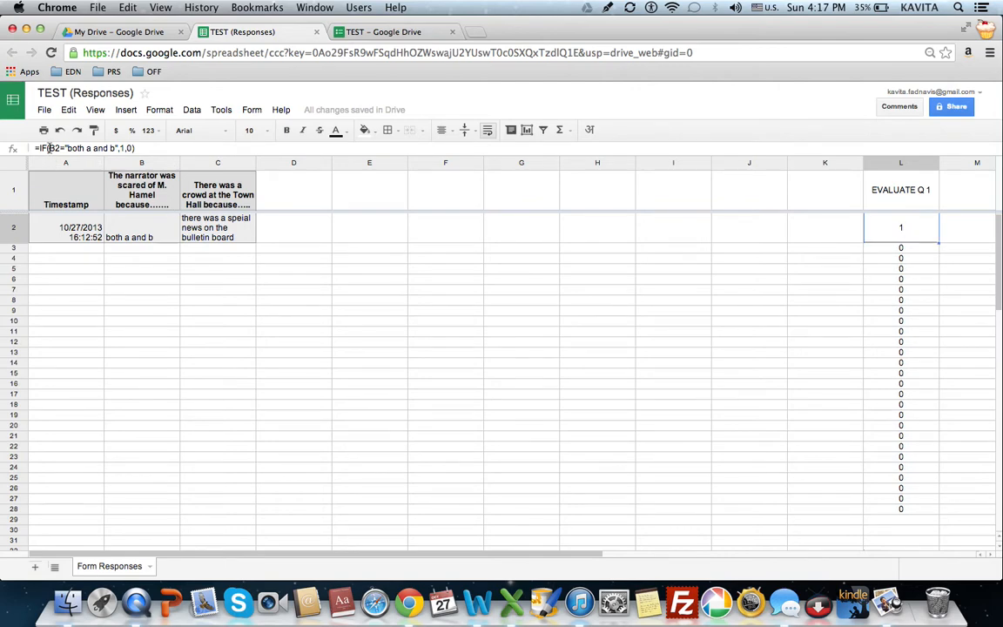
double_click(68, 149)
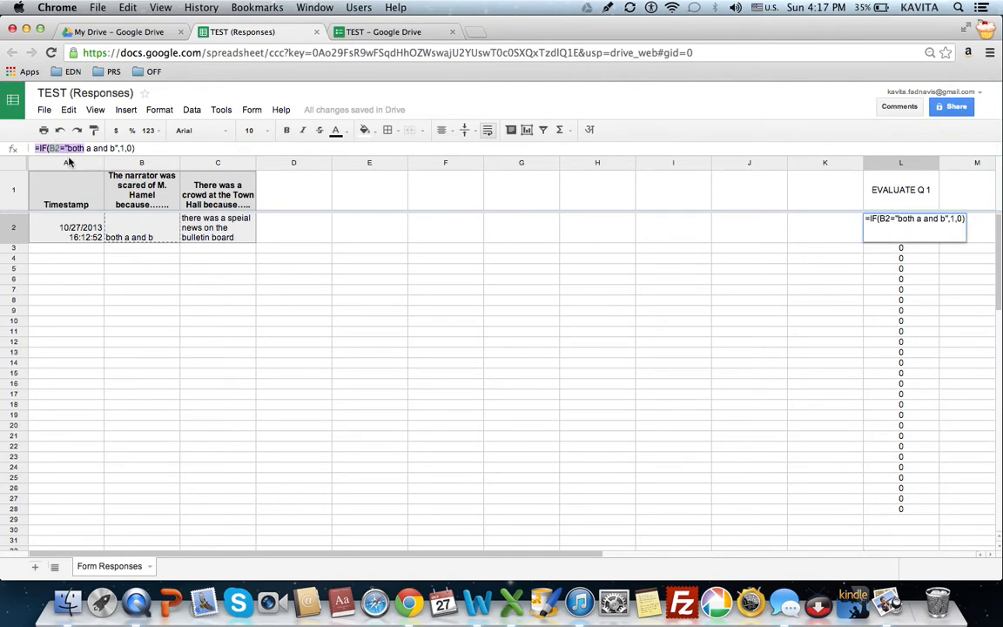
left_click(64, 147)
triple_click(64, 146)
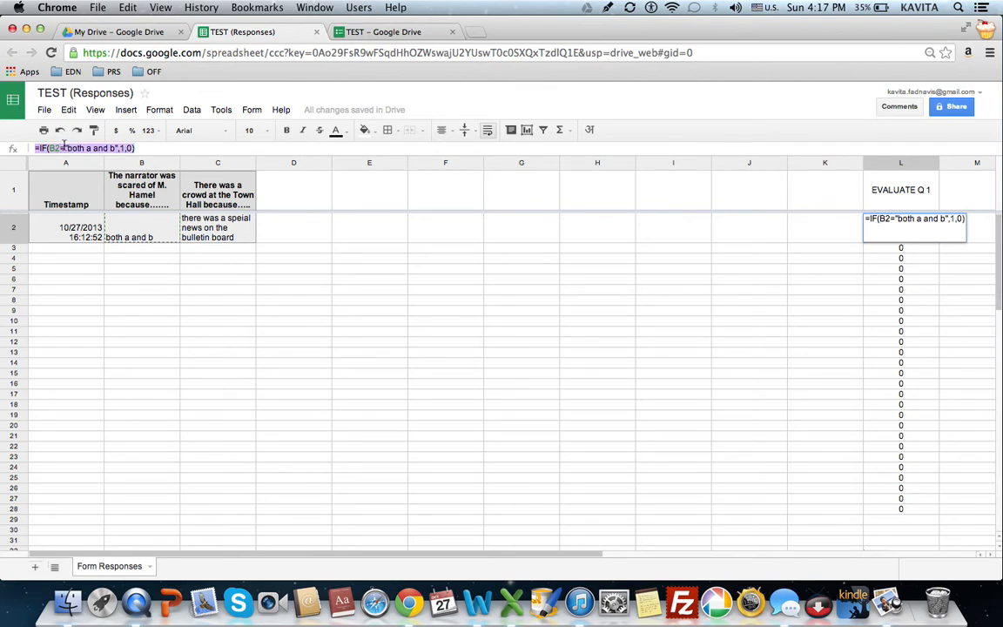
left_click(81, 149)
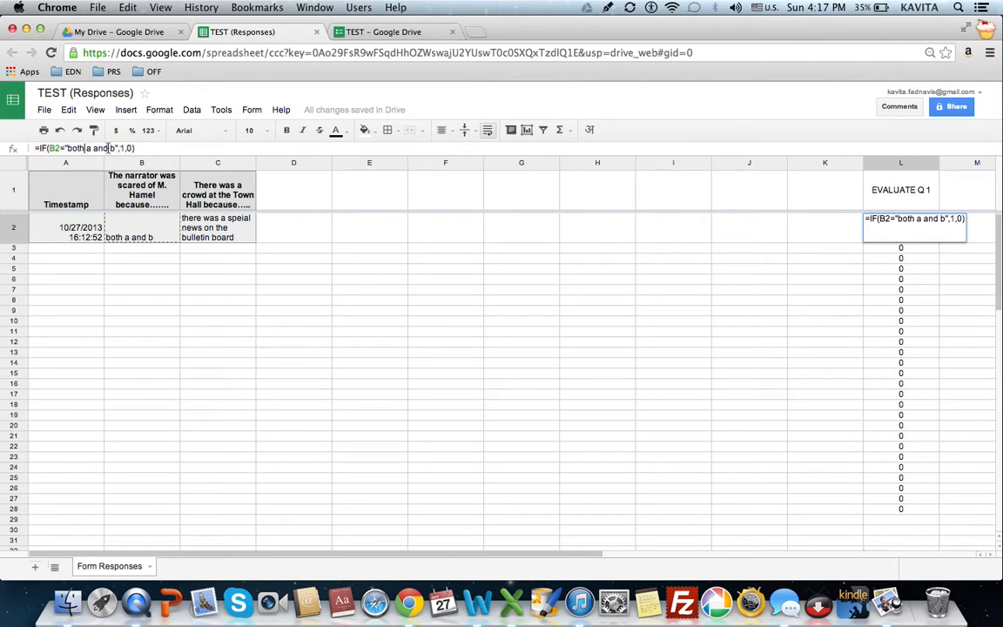
left_click(63, 148)
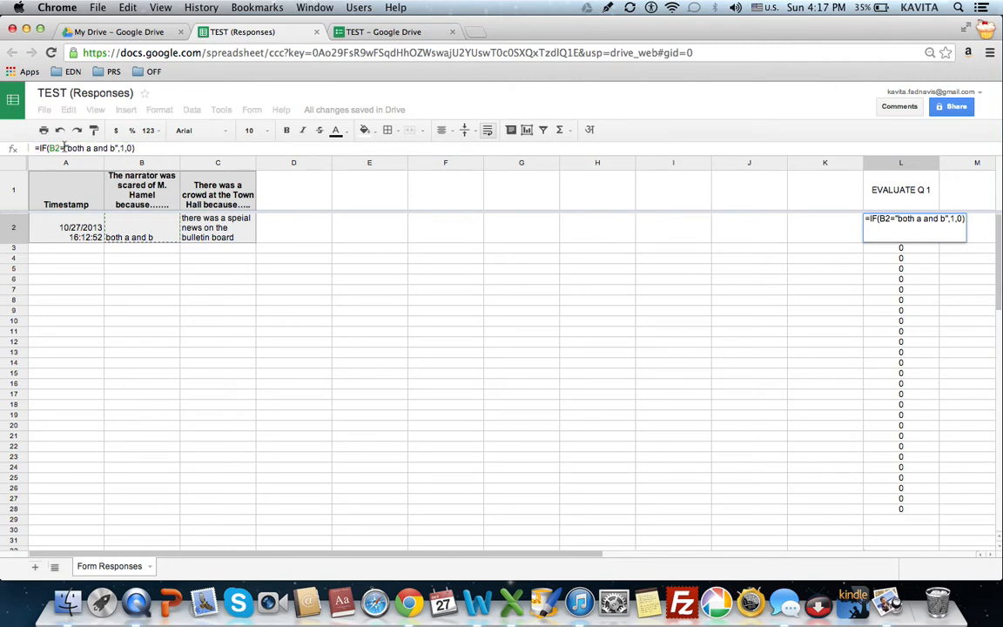
type("\"\",\"\"")
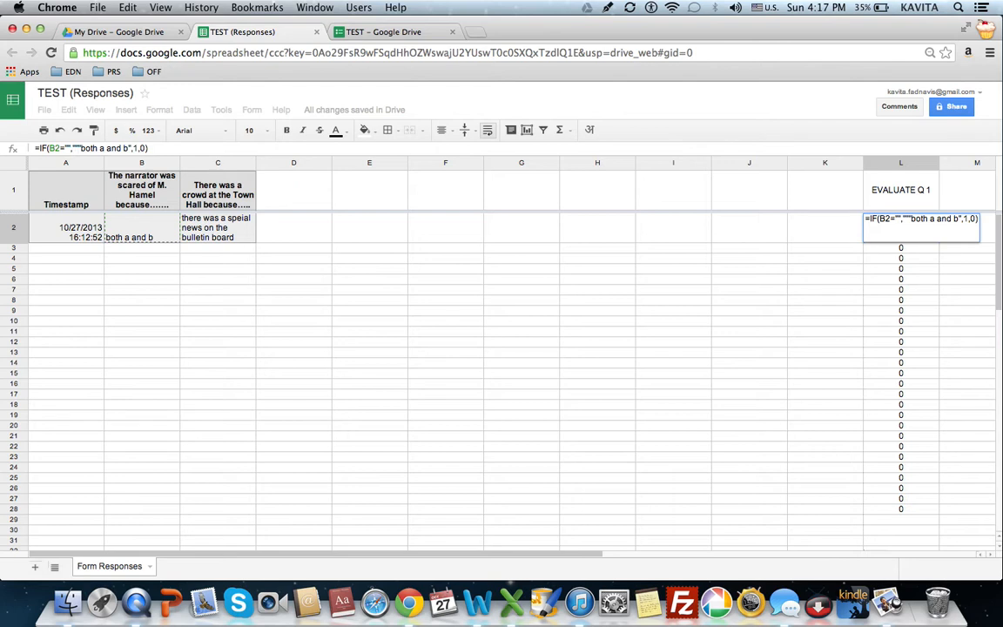
type(",")
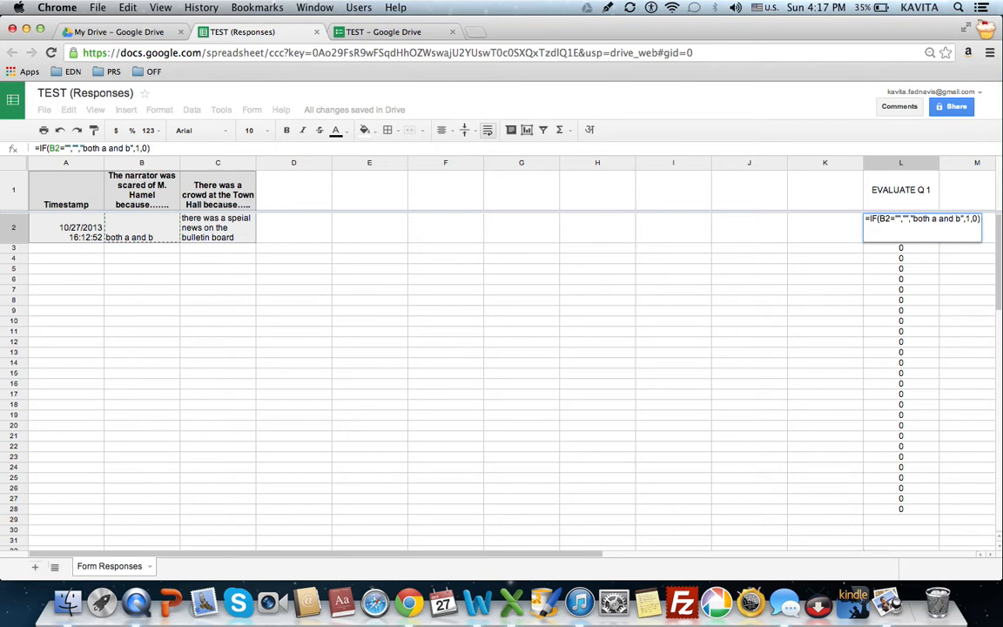
type("IF")
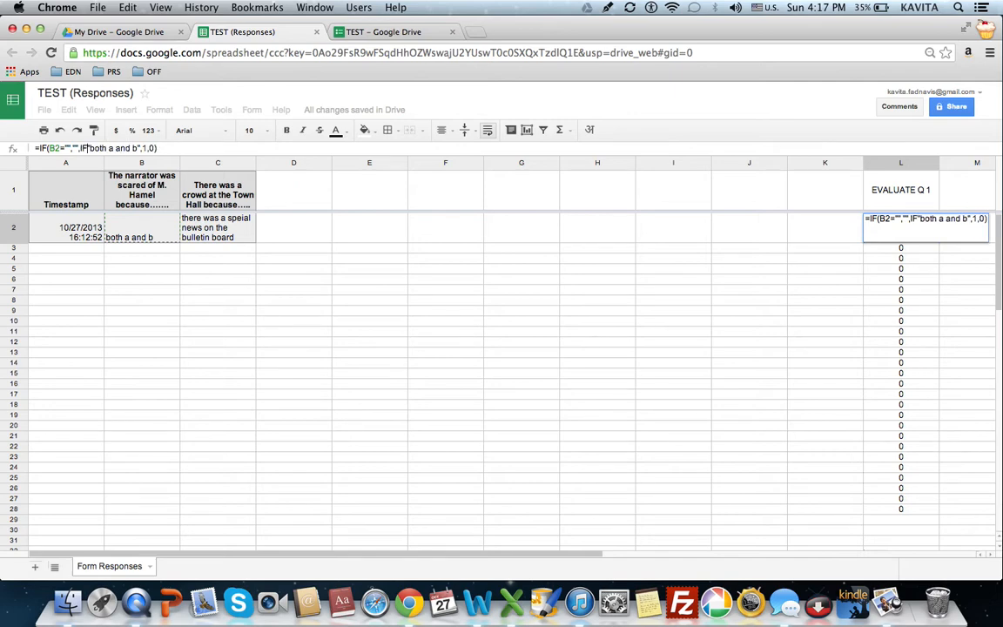
type("(B2=")
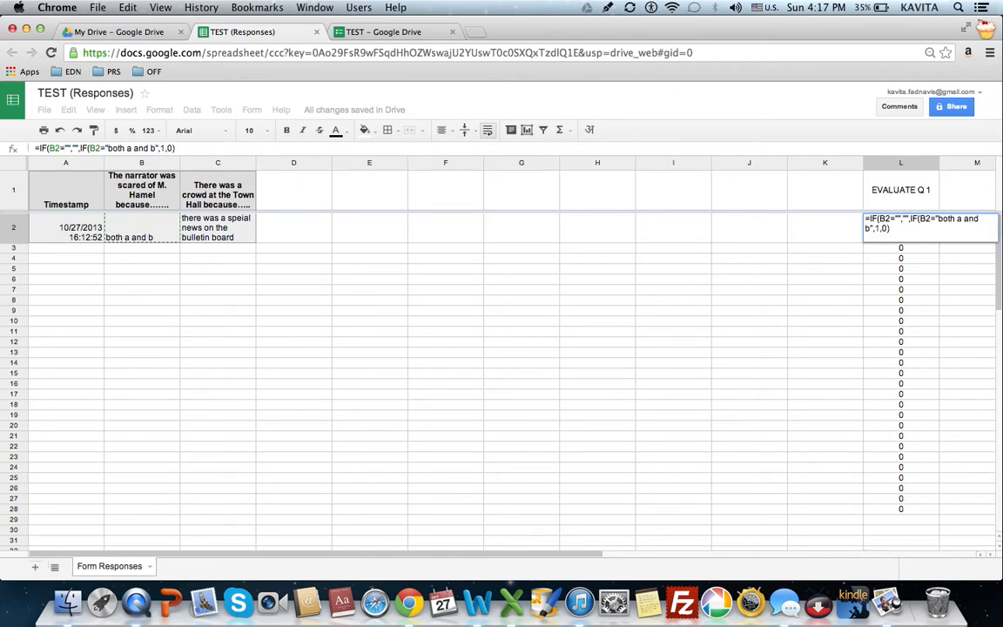
type(")")
key("Return")
- Fill the revised blank-checking formula from cell L2 down column L through row 28
left_click(929, 225)
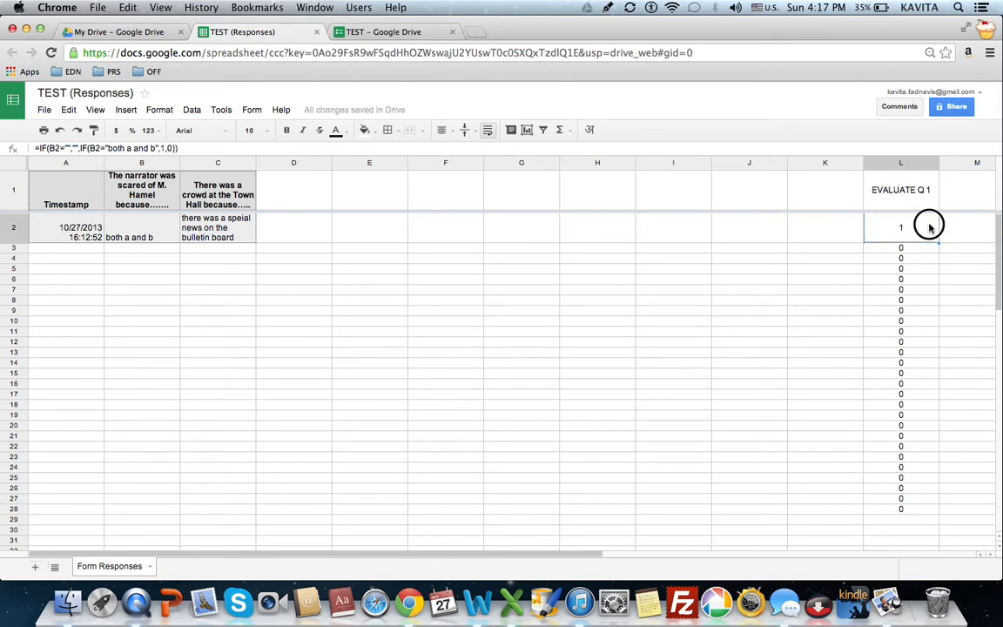
left_click_drag(939, 243, 938, 514)
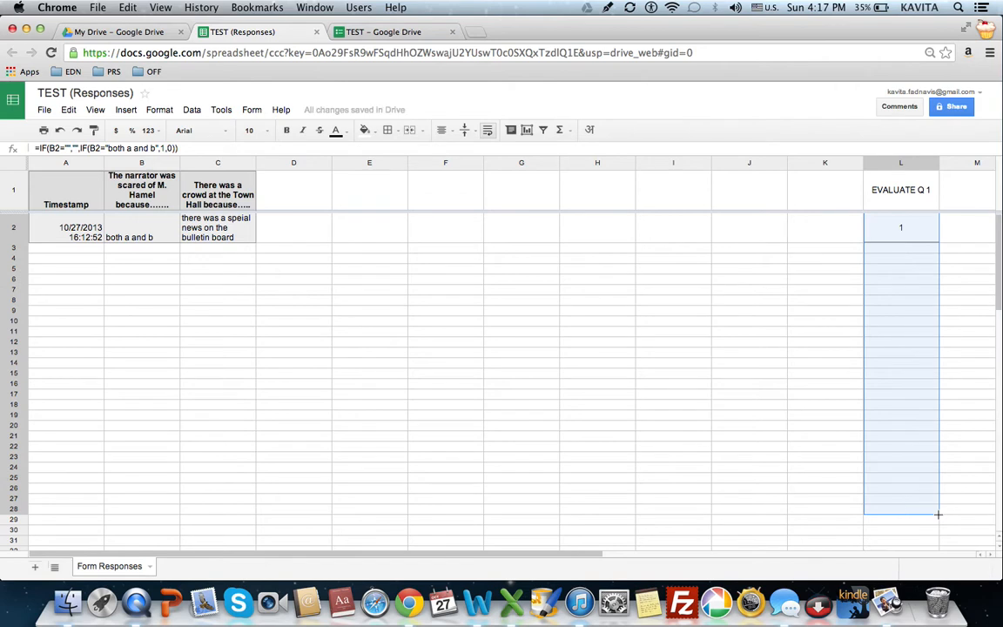
left_click(904, 191)
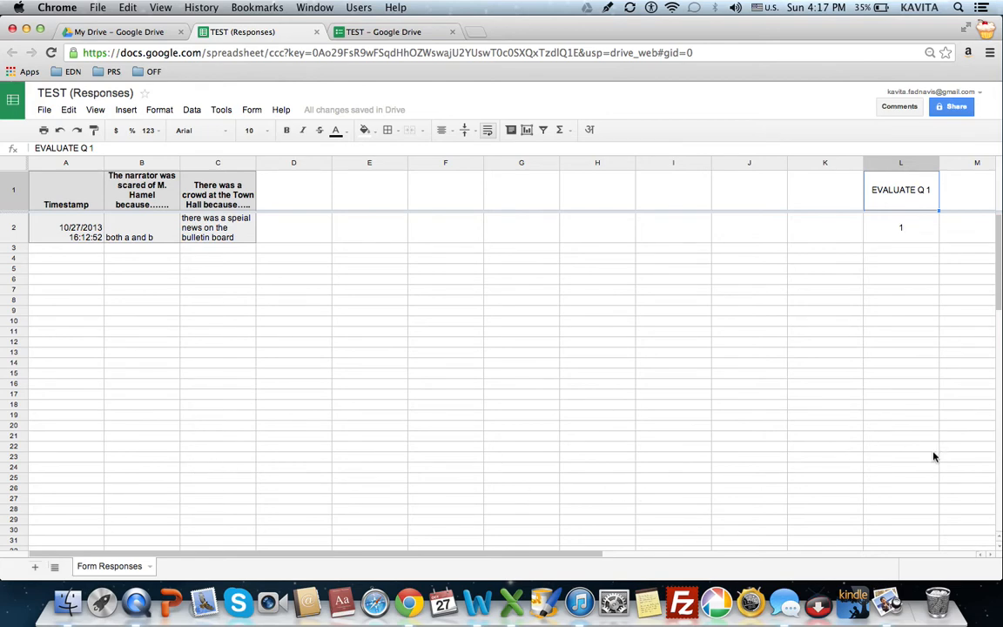
left_click(918, 228)
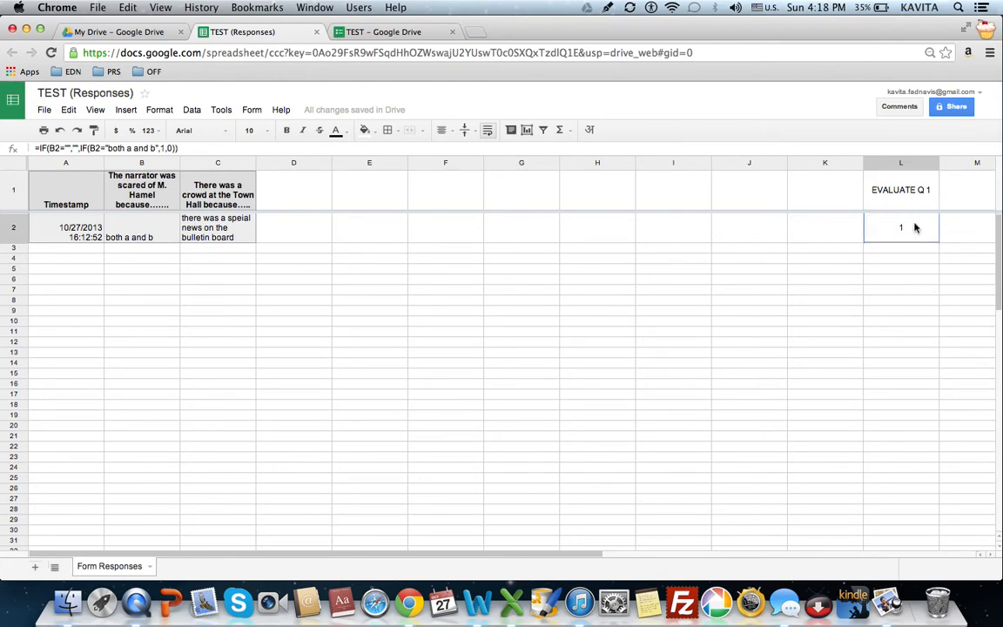
left_click_drag(937, 246, 944, 479)
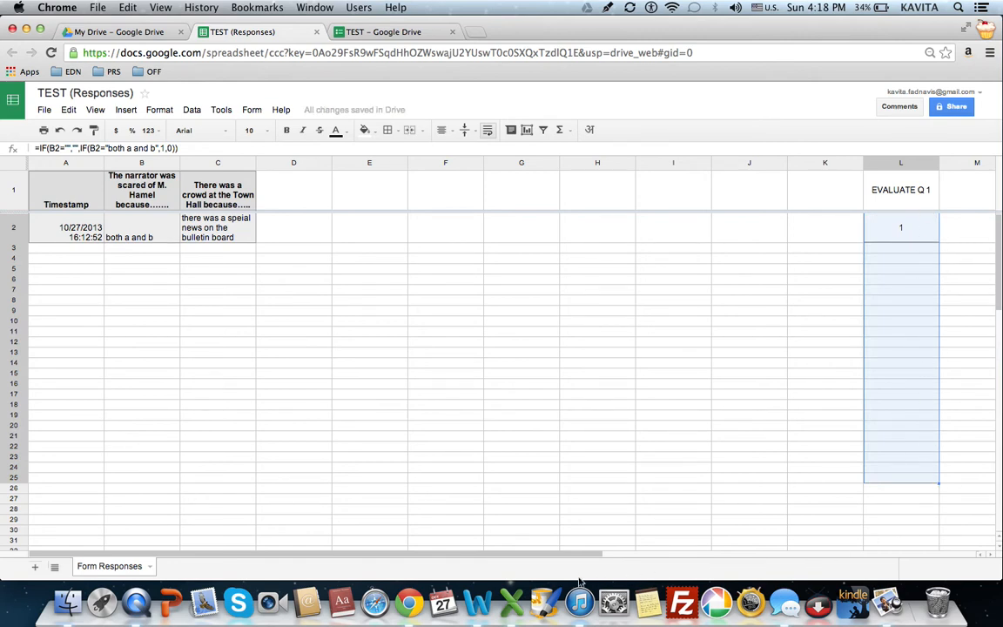
- Fill the heading and formulas in L1:L25 across the adjacent columns from M through at least P
left_click_drag(571, 554, 781, 562)
left_click(599, 192)
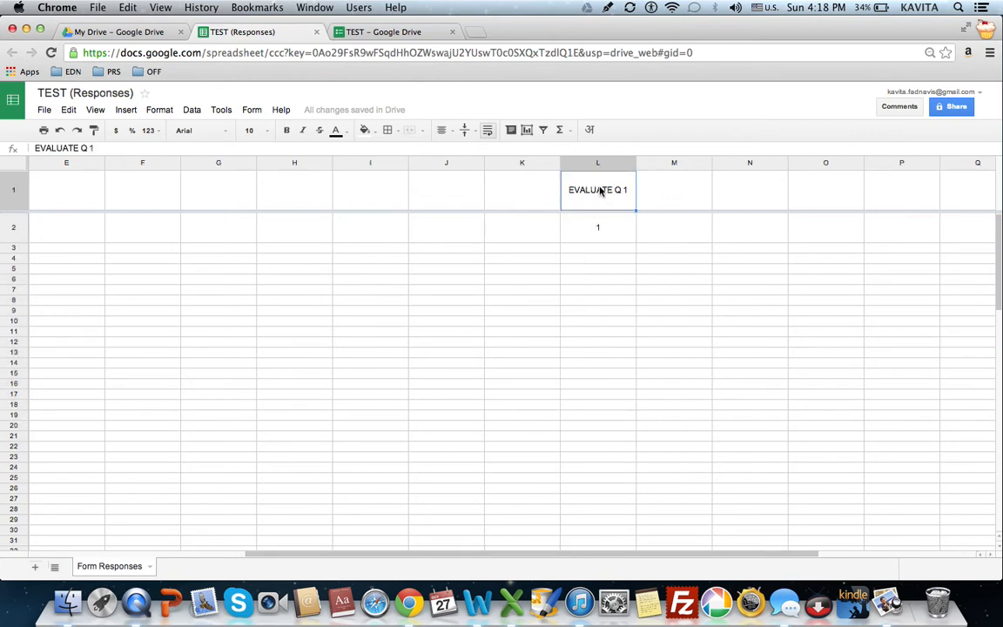
left_click(605, 477, "shift")
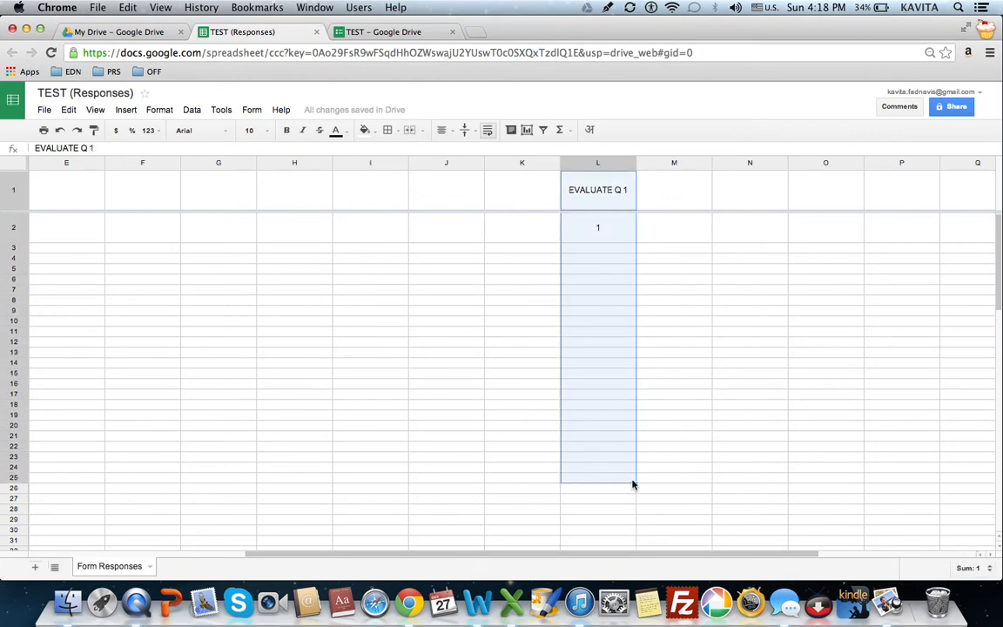
left_click_drag(636, 483, 971, 481)
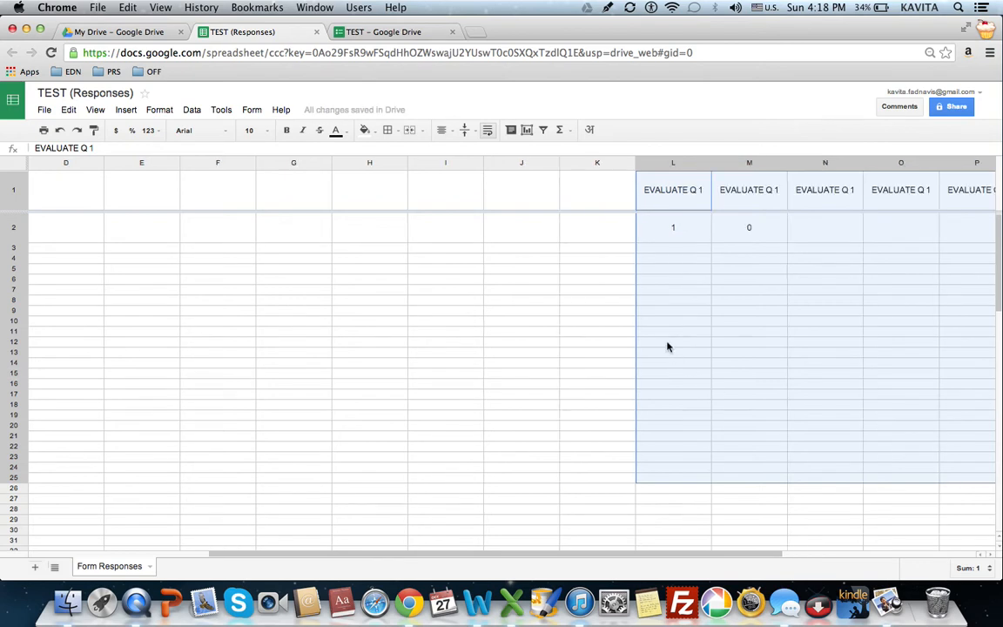
- Change the column headings in cells M1 and N1 to "EVALUATE Q 2"
left_click(766, 189)
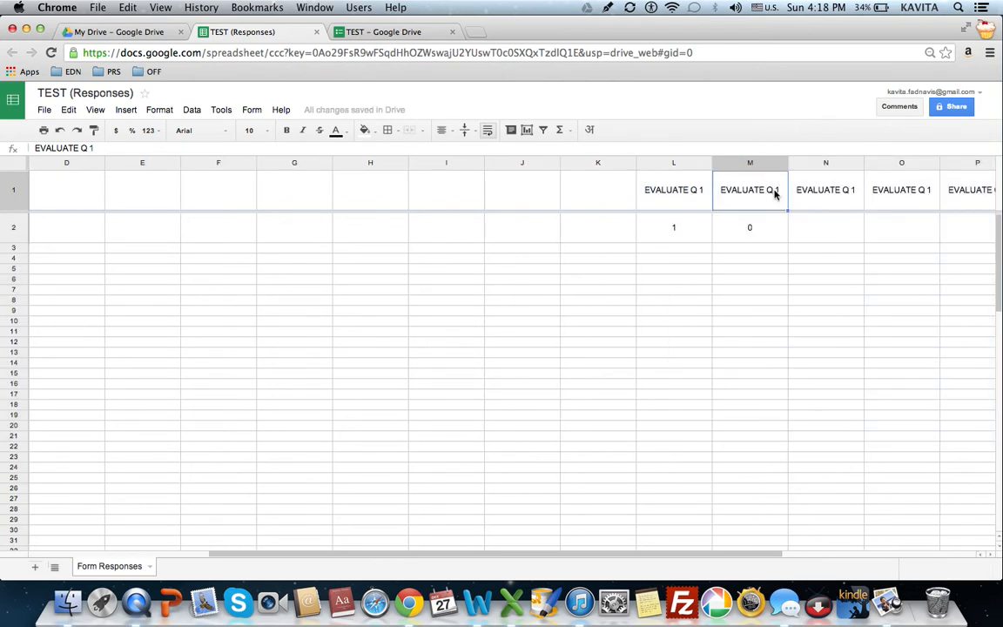
double_click(773, 190)
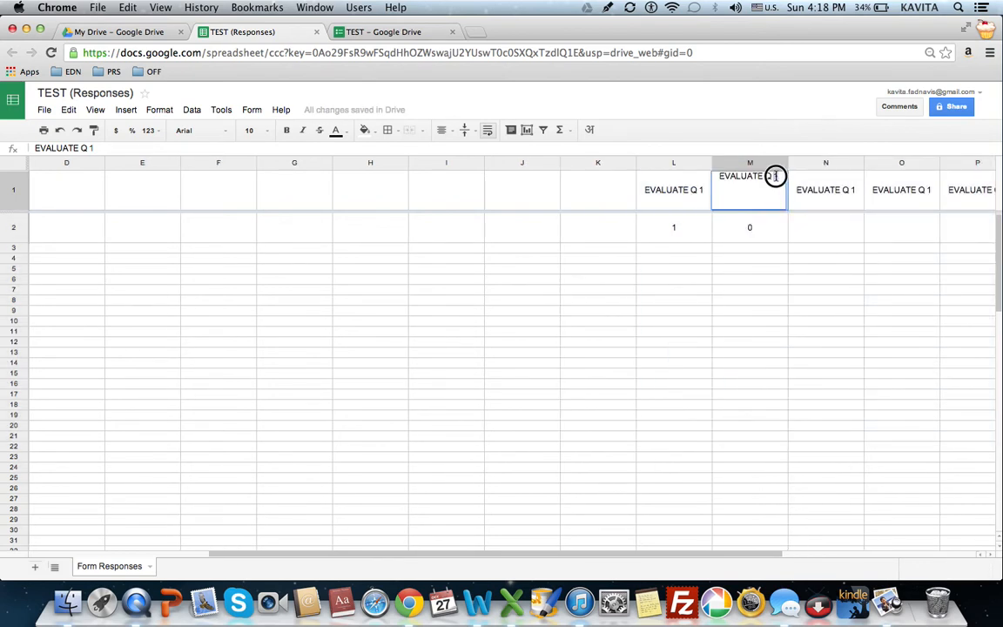
type("2")
left_click(851, 192)
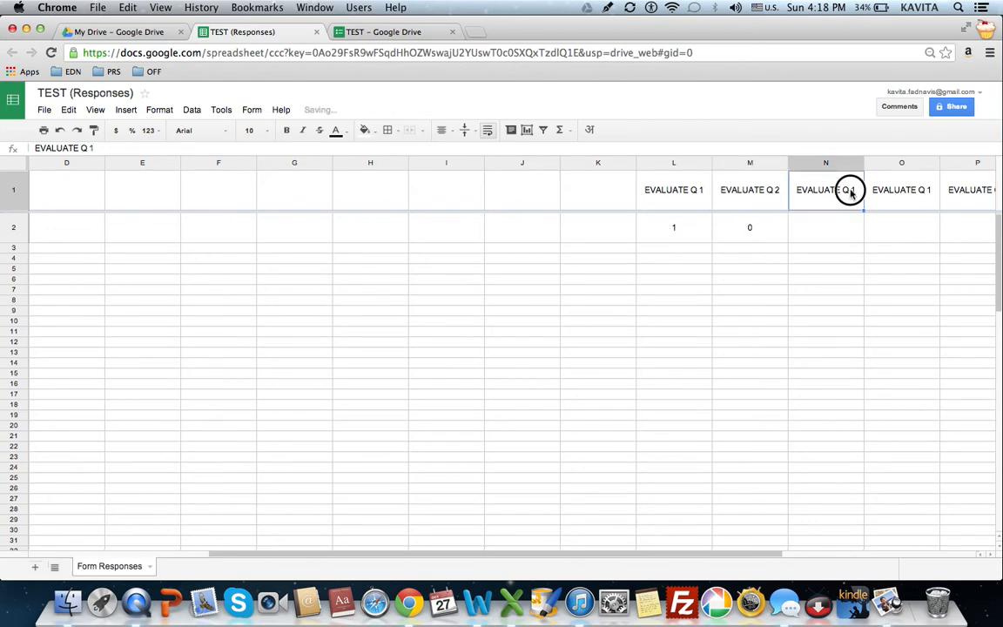
double_click(853, 191)
key("BackSpace")
type("2")
key("Return")
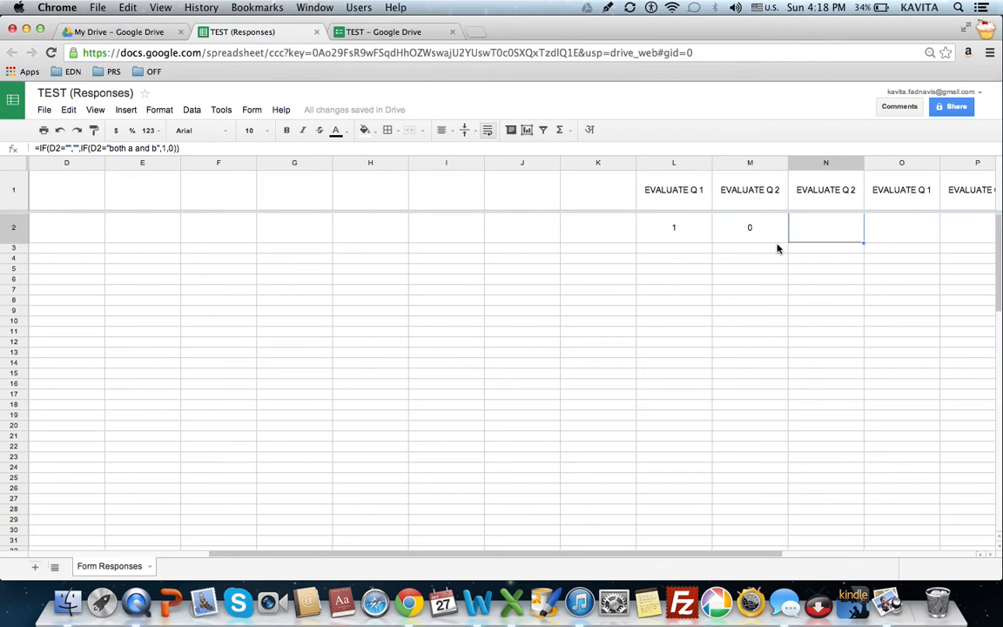
- Copy the answer text "there was a speial news on the bulletin board" from cell C2, leaving the cell's content as it is
left_click(754, 226)
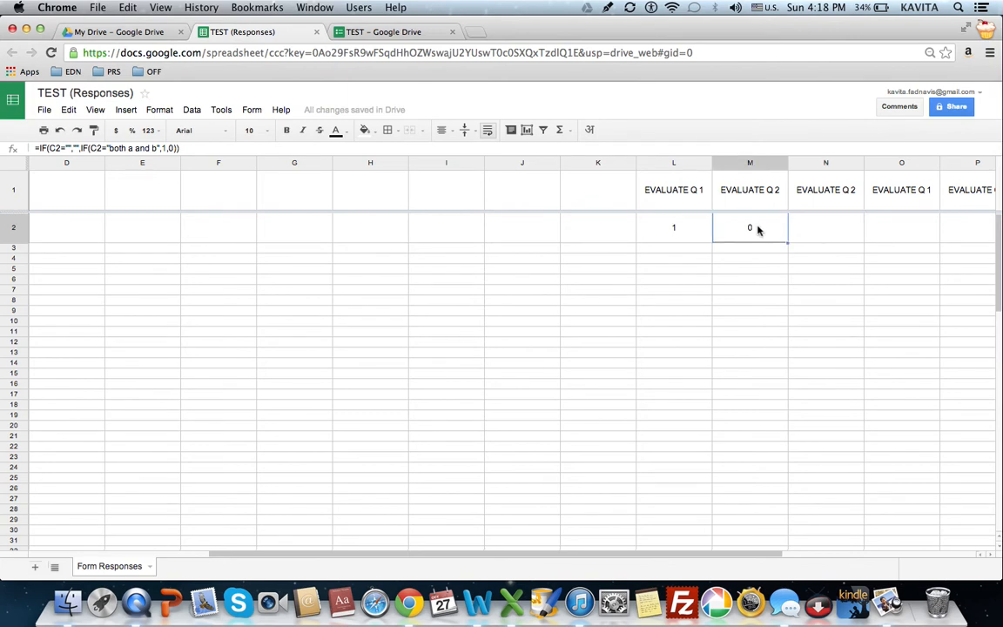
key("Left")
key("Left")
key("Left")
key("Left")
key("Left")
key("Left")
key("Left")
key("Left")
key("Left")
key("Left")
key("Left")
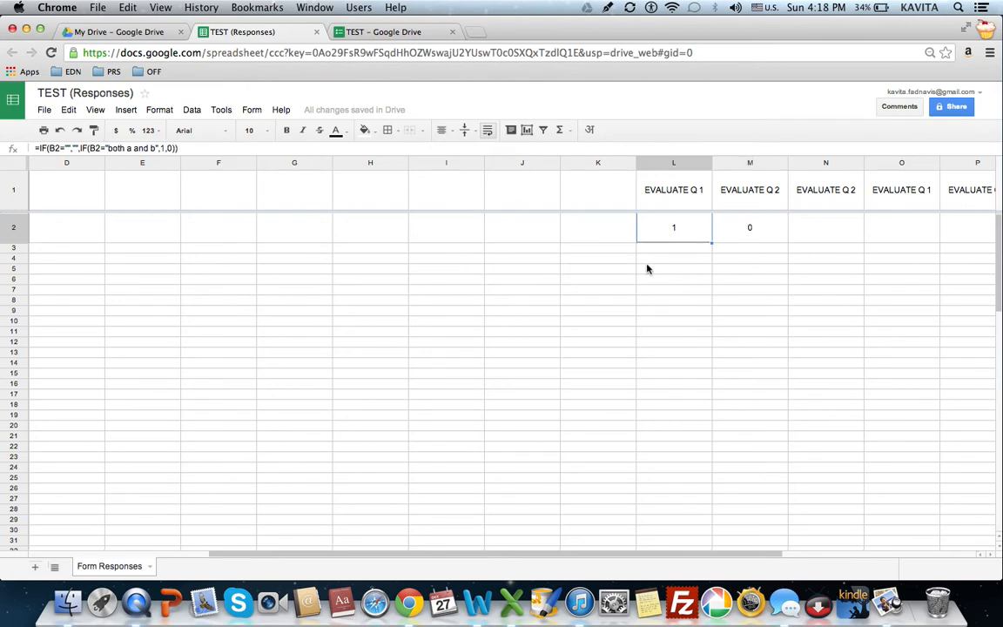
key("Left")
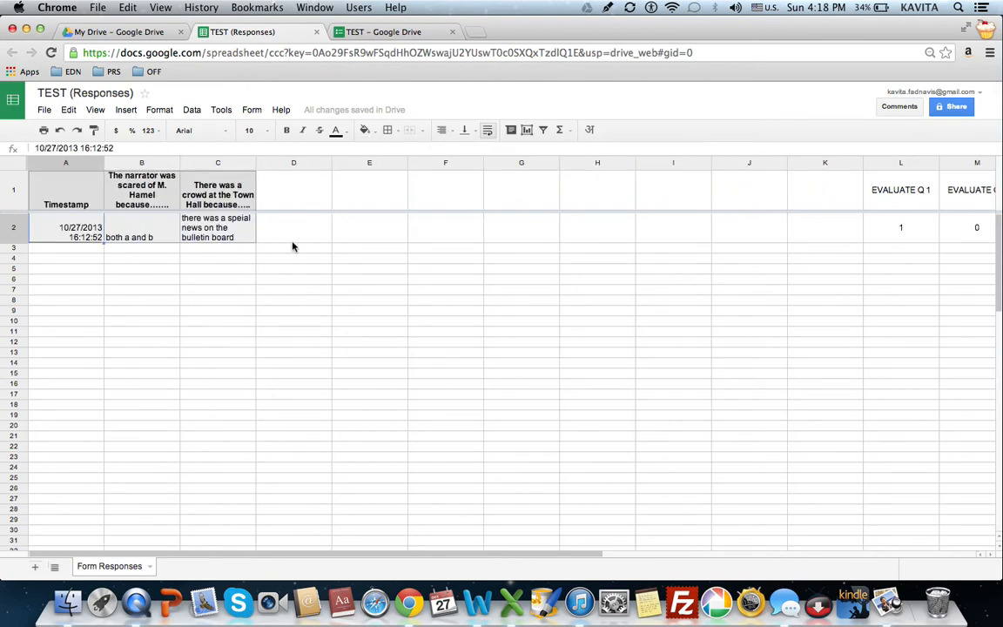
left_click(218, 228)
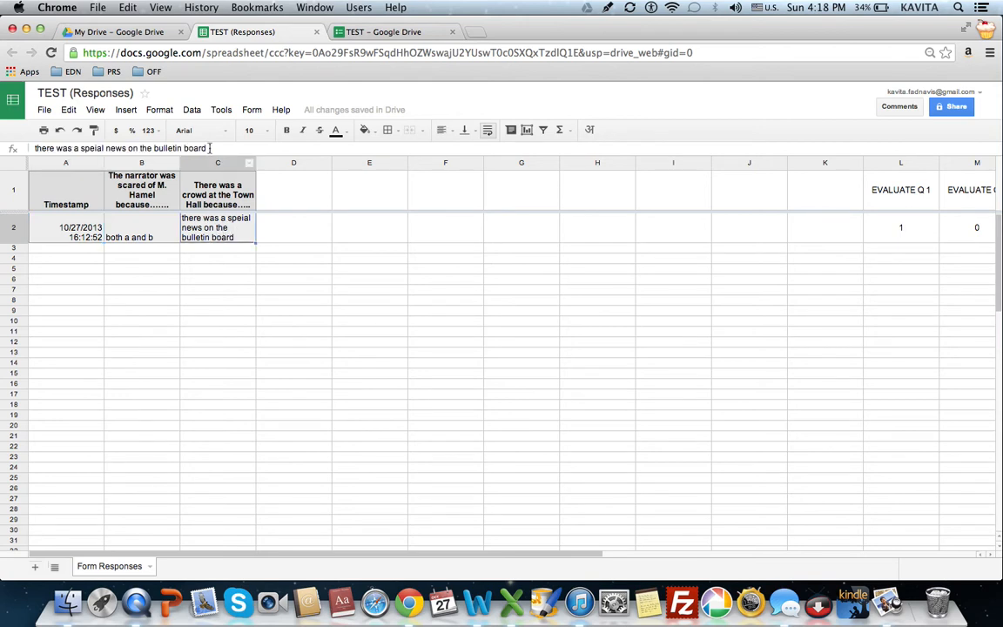
triple_click(111, 142)
key("super+c")
key("Return")
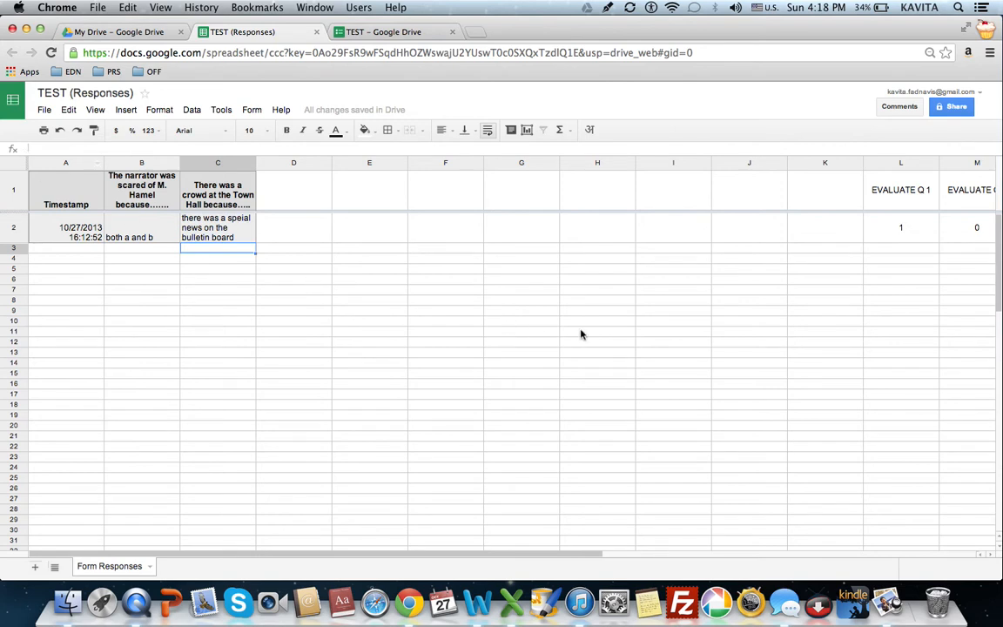
- Replace "both a and b" in the formula of cell M2 with the copied answer text from C2
left_click(972, 231)
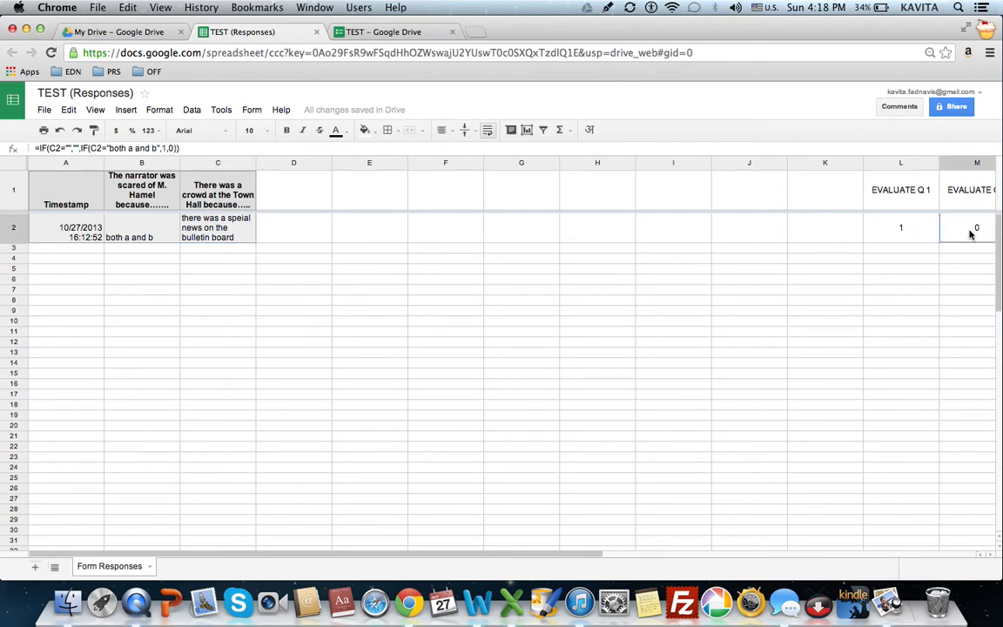
left_click(111, 148)
left_click_drag(112, 148, 154, 149)
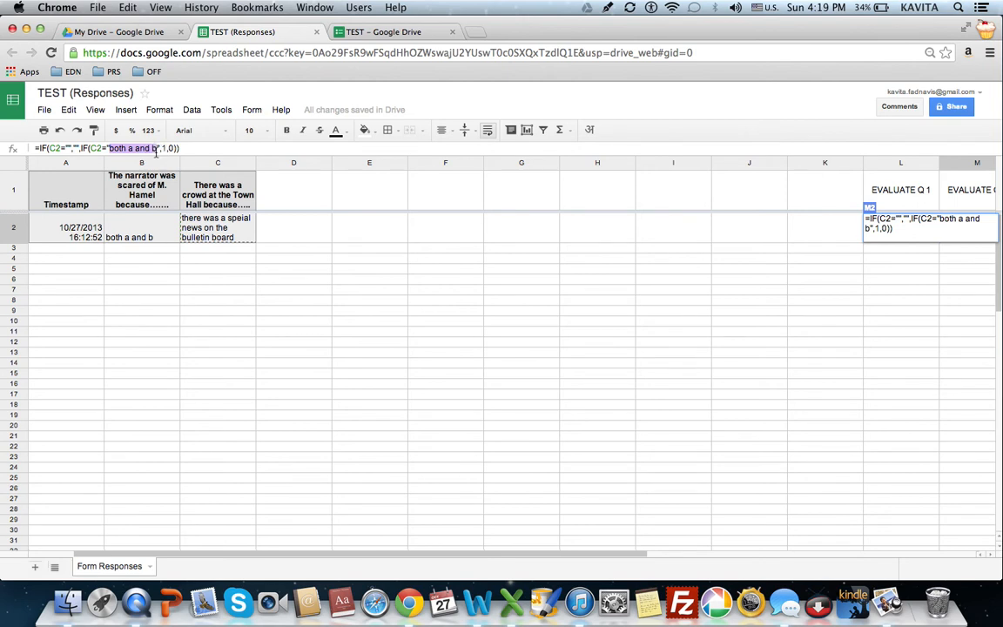
key("super+v")
key("Return")
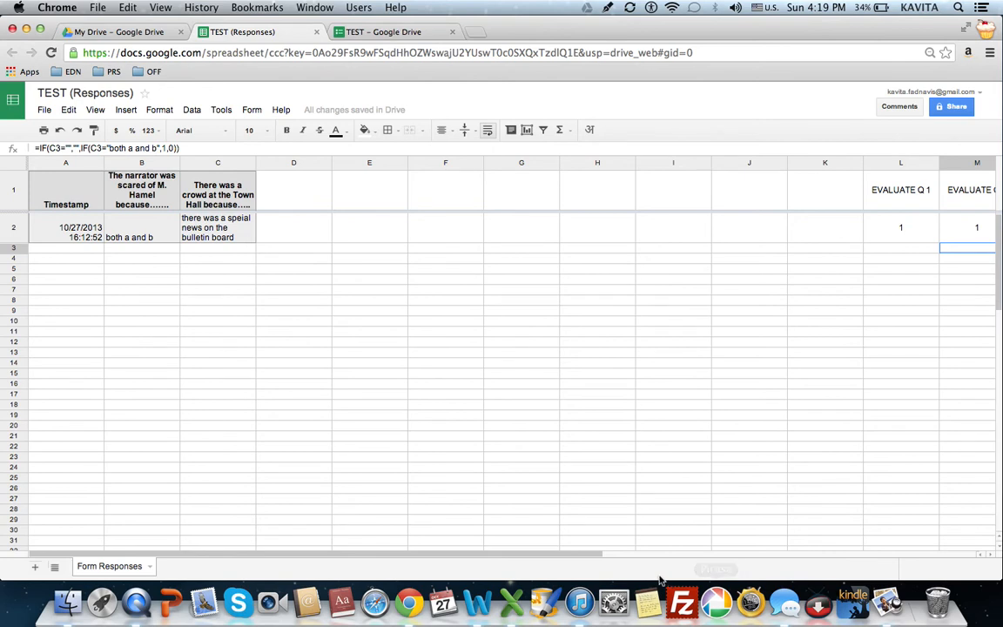
- Enter the heading "SCORE" in cell S1, beyond the question evaluation columns
left_click_drag(569, 555, 706, 549)
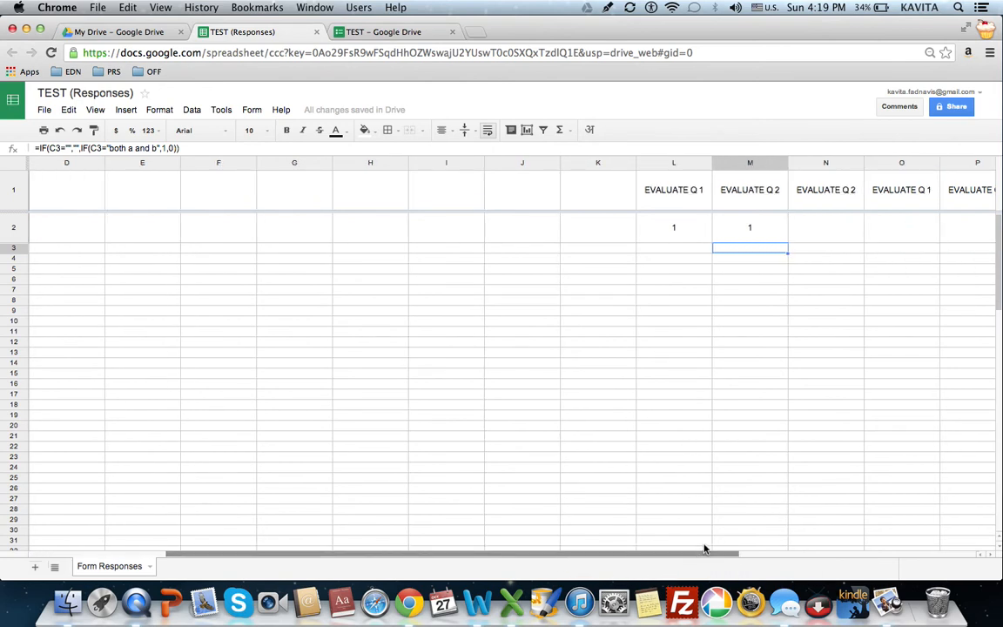
left_click(697, 230)
left_click_drag(696, 231, 747, 228)
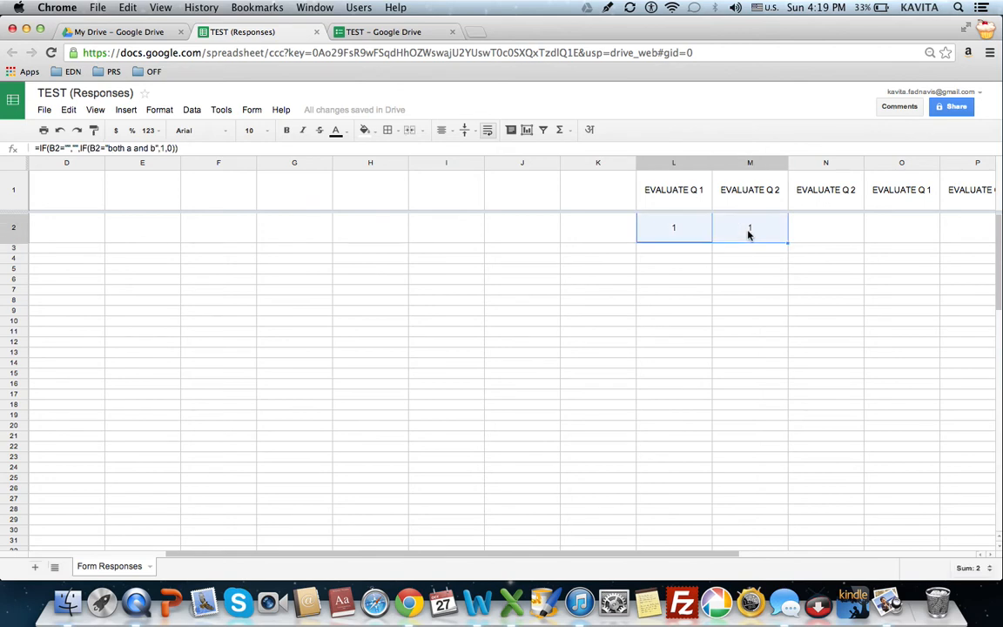
left_click_drag(712, 559, 916, 571)
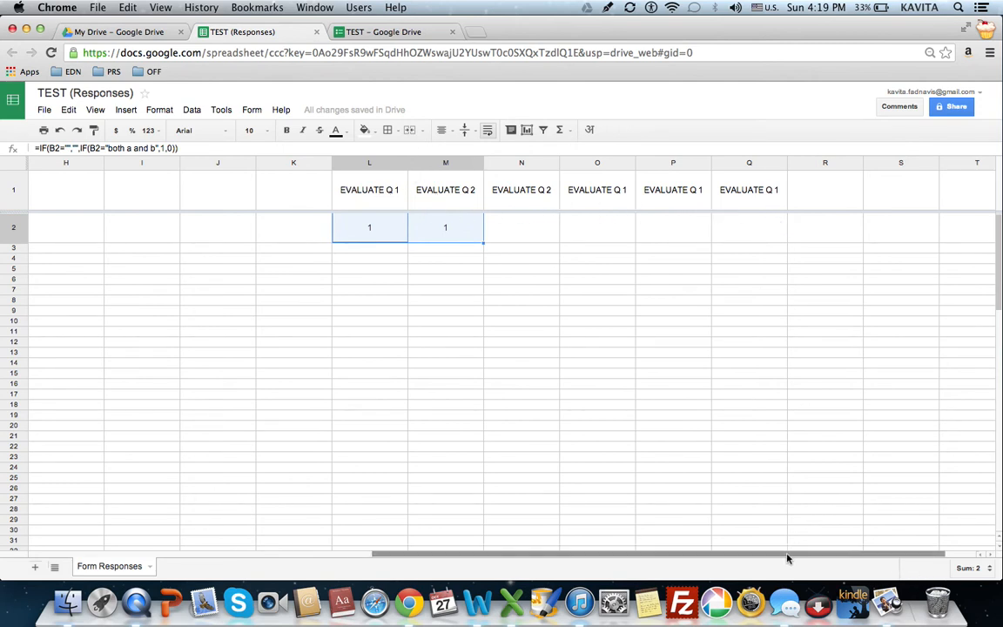
left_click_drag(806, 554, 835, 555)
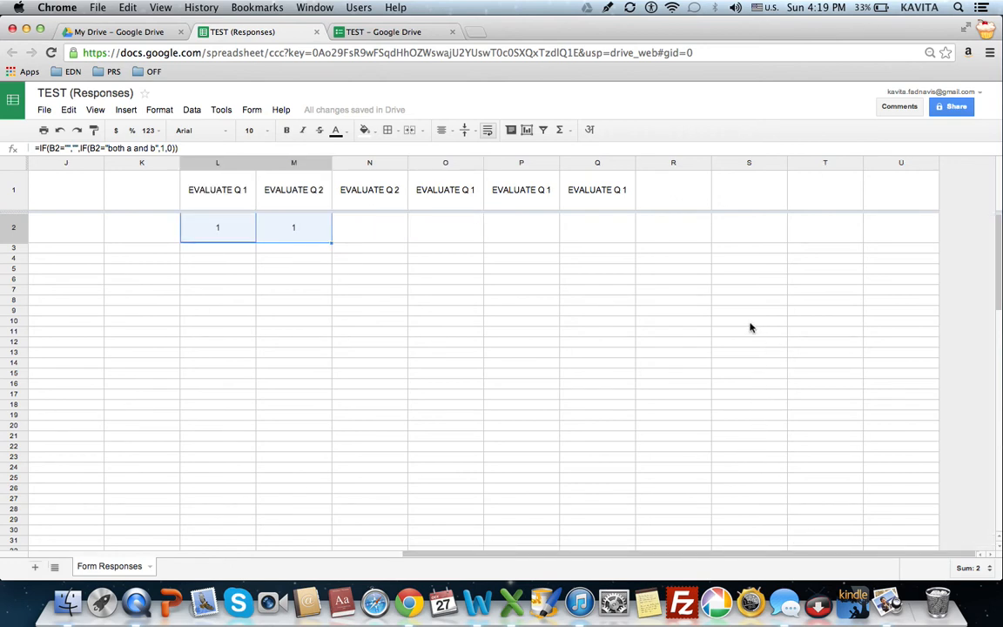
left_click(737, 225)
left_click(737, 206)
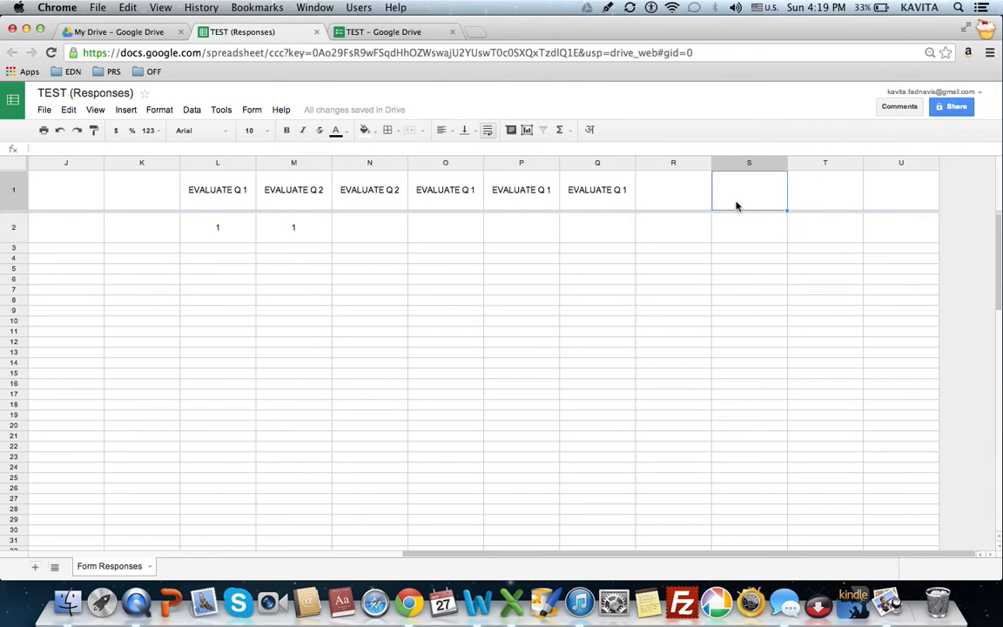
type("SCORE")
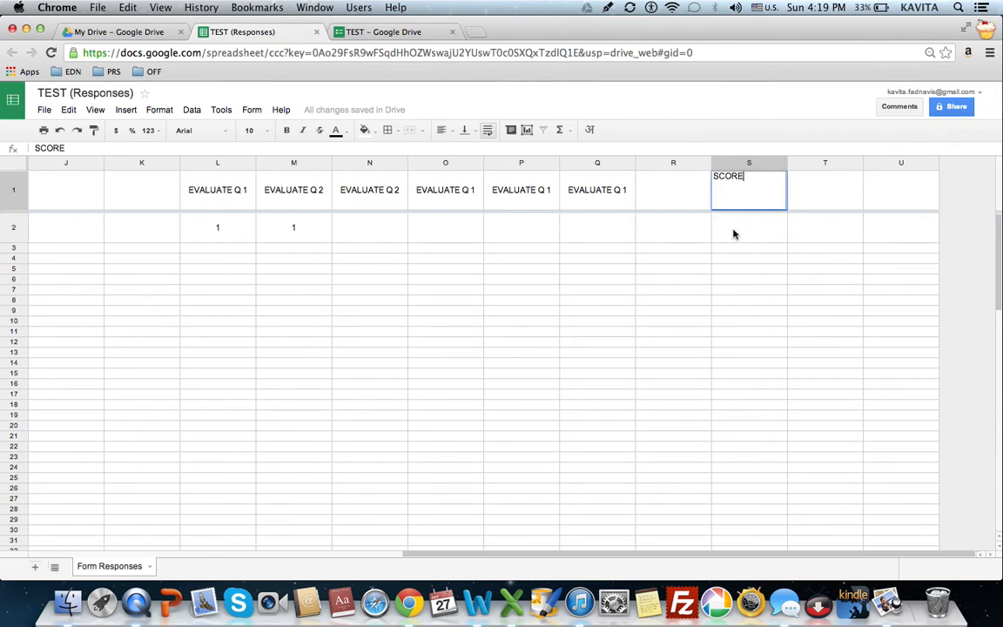
left_click(739, 248)
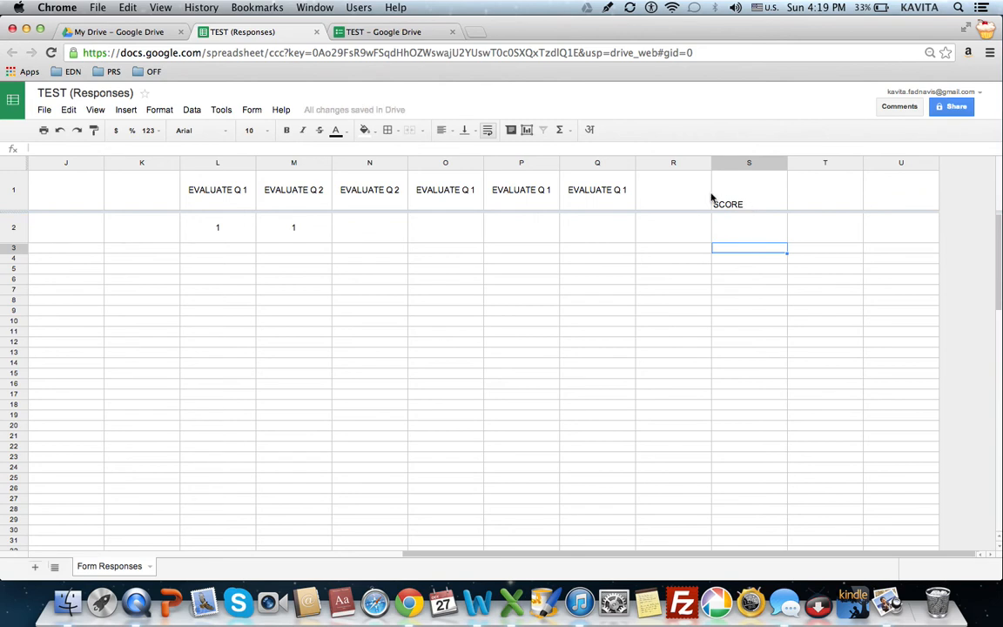
- Copy the formatting of heading cell Q1 onto the SCORE heading in S1 and centre it horizontally
left_click(607, 196)
left_click(94, 130)
left_click(762, 207)
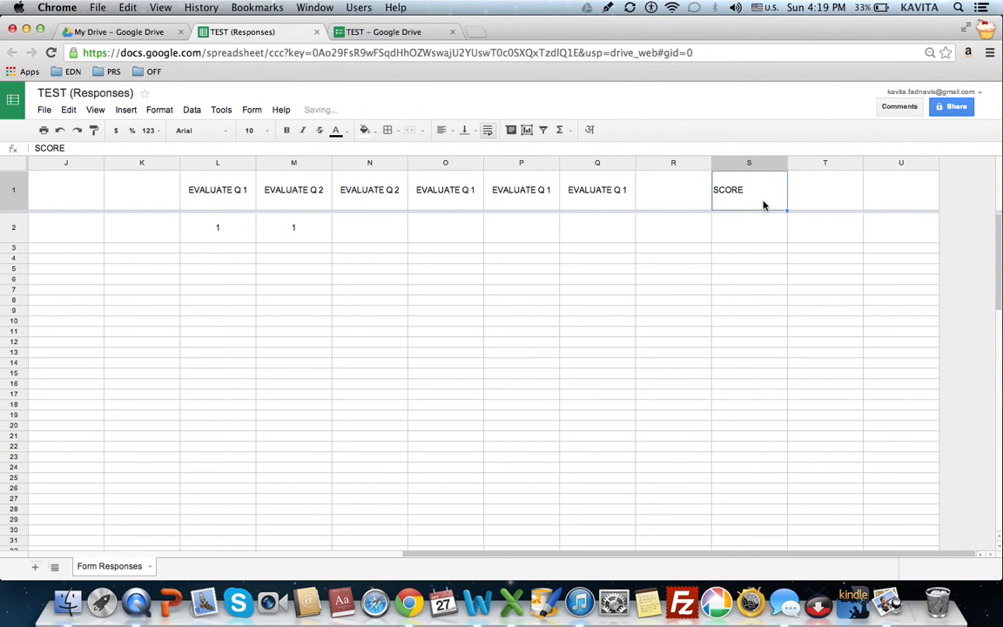
left_click(441, 131)
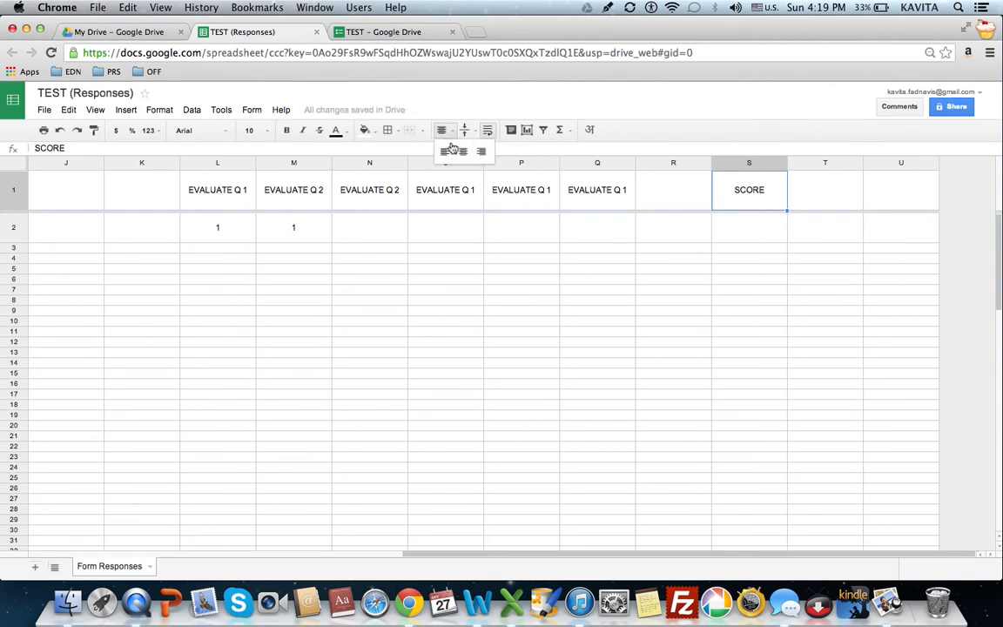
left_click(462, 152)
- Enter the formula =SUM(L2:L2:Q2) in cell S2, under the SCORE heading
left_click(764, 227)
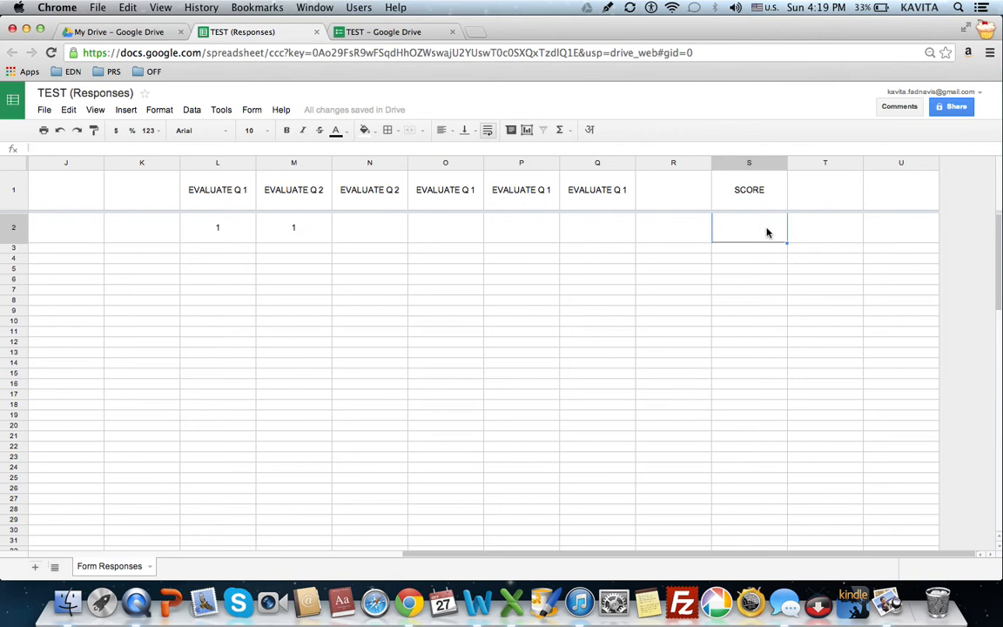
type("=")
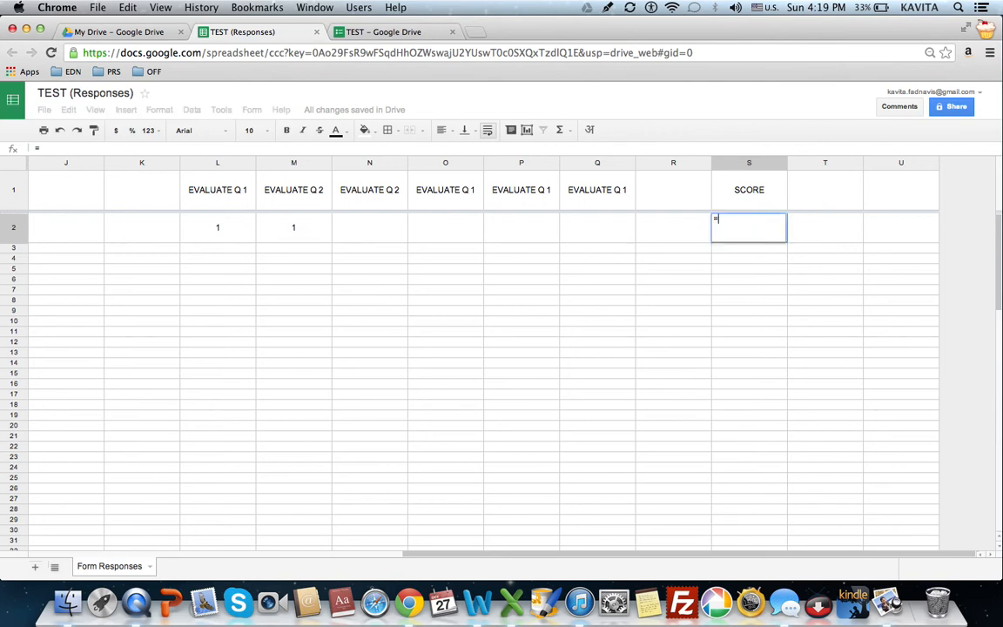
type("SUM(")
left_click(212, 230)
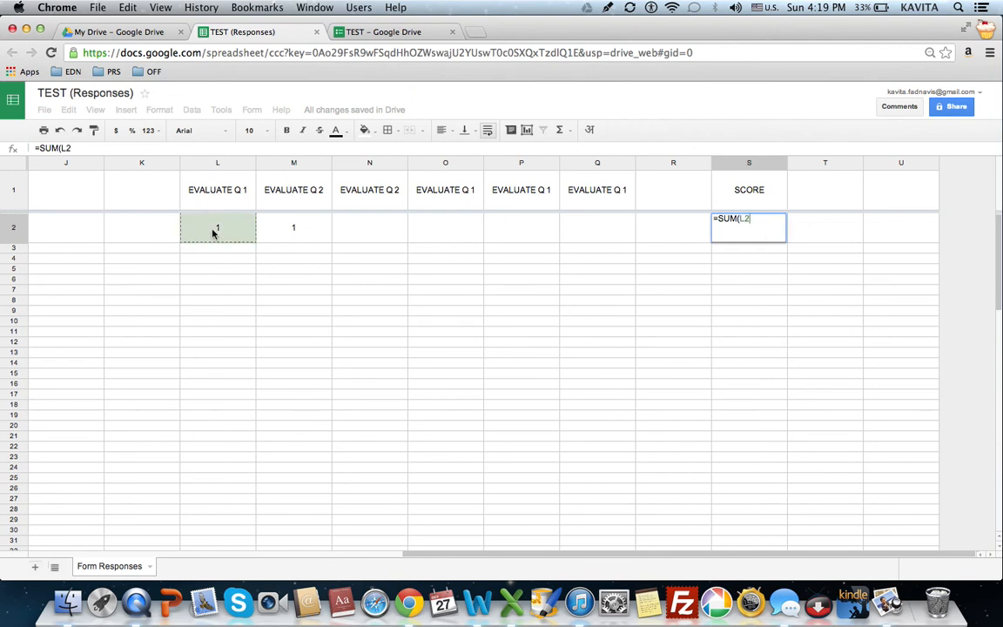
type(":")
left_click(591, 229)
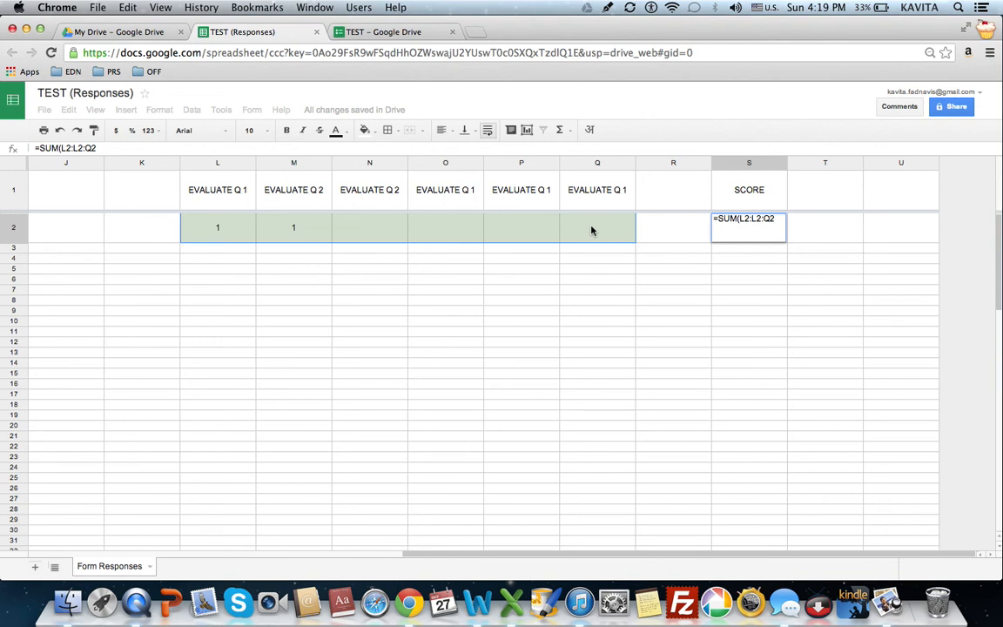
type(")")
key("Return")
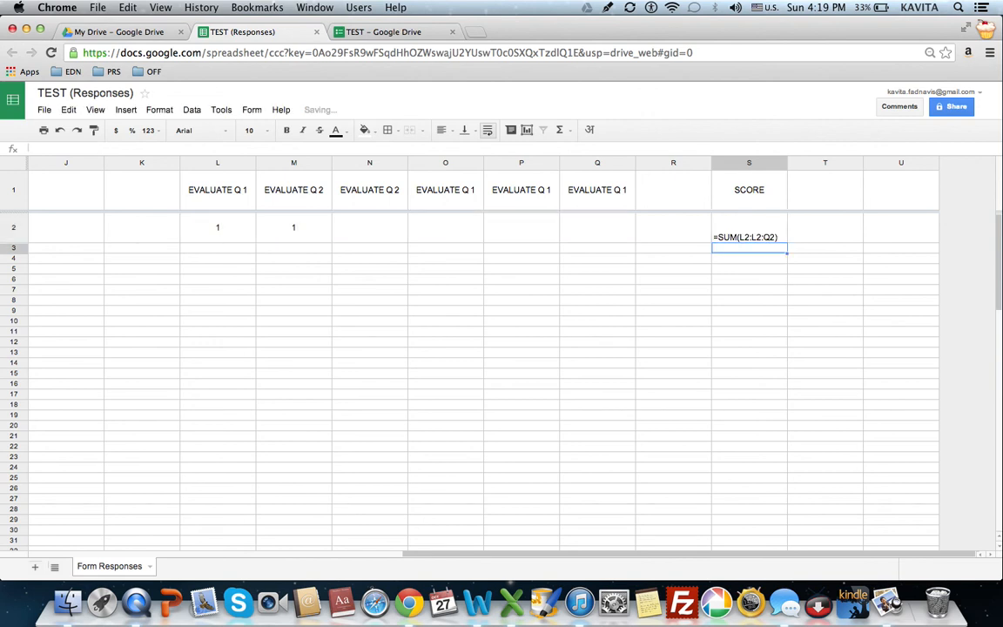
- Remove the duplicate L2 reference so the formula in cell S2 is =SUM(L2:Q2)
left_click(741, 236)
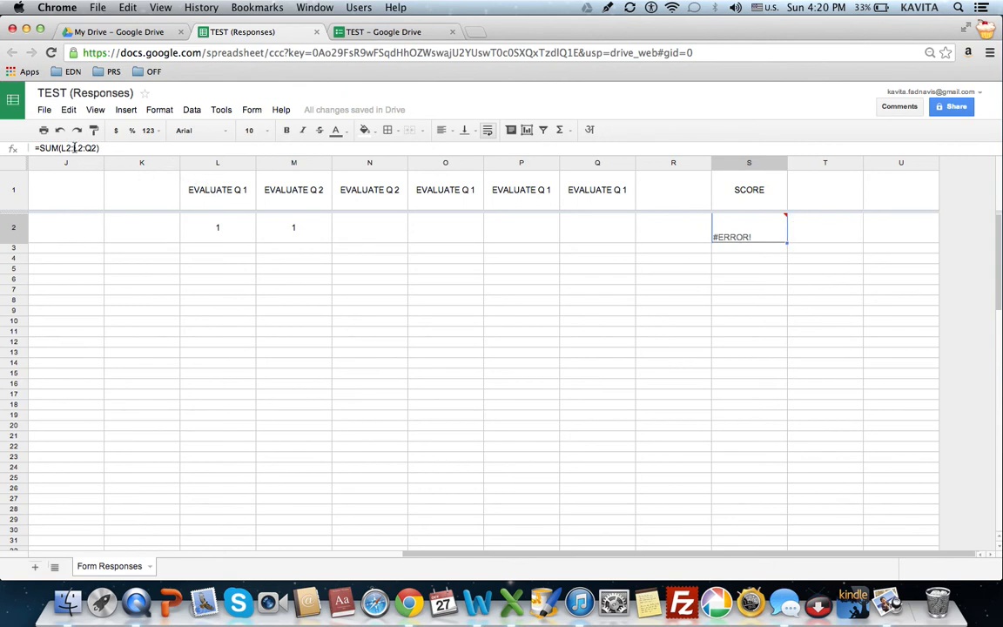
left_click_drag(74, 148, 85, 150)
key("BackSpace")
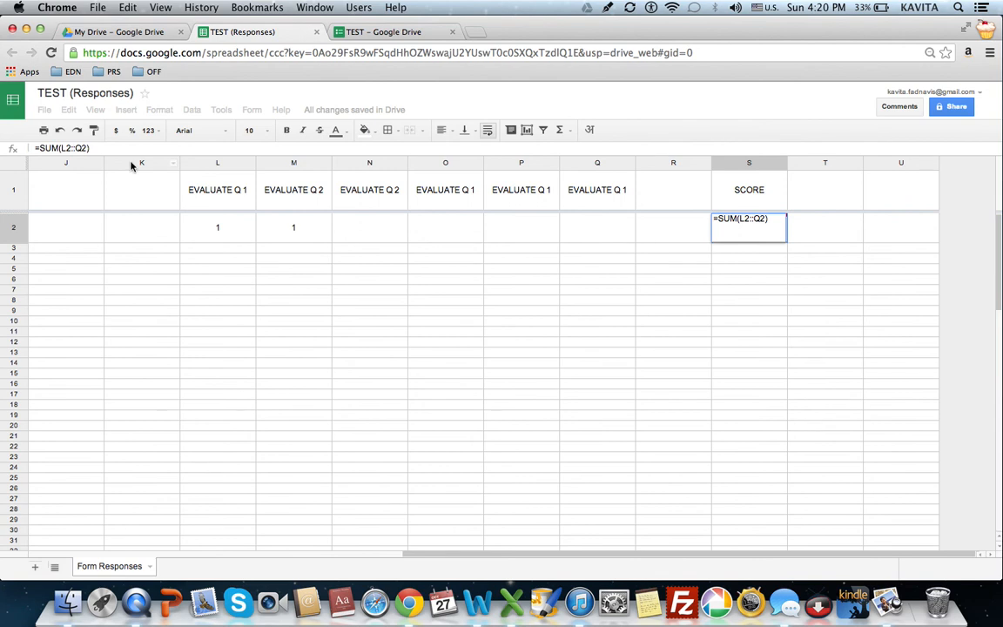
key("Return")
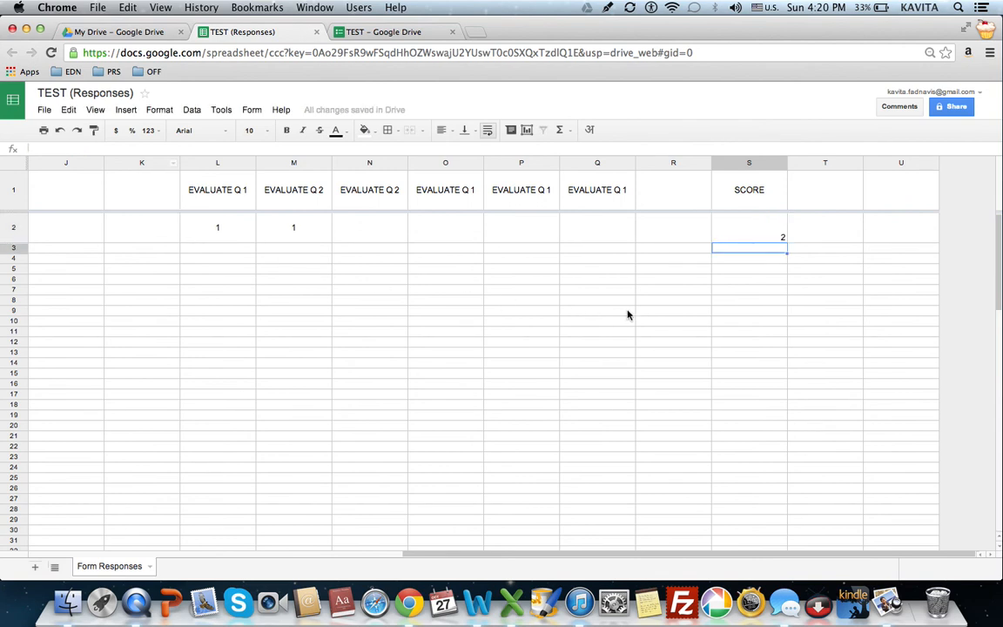
- Centre cell S2 horizontally and vertically, and fill its SUM formula down to S30
left_click(730, 237)
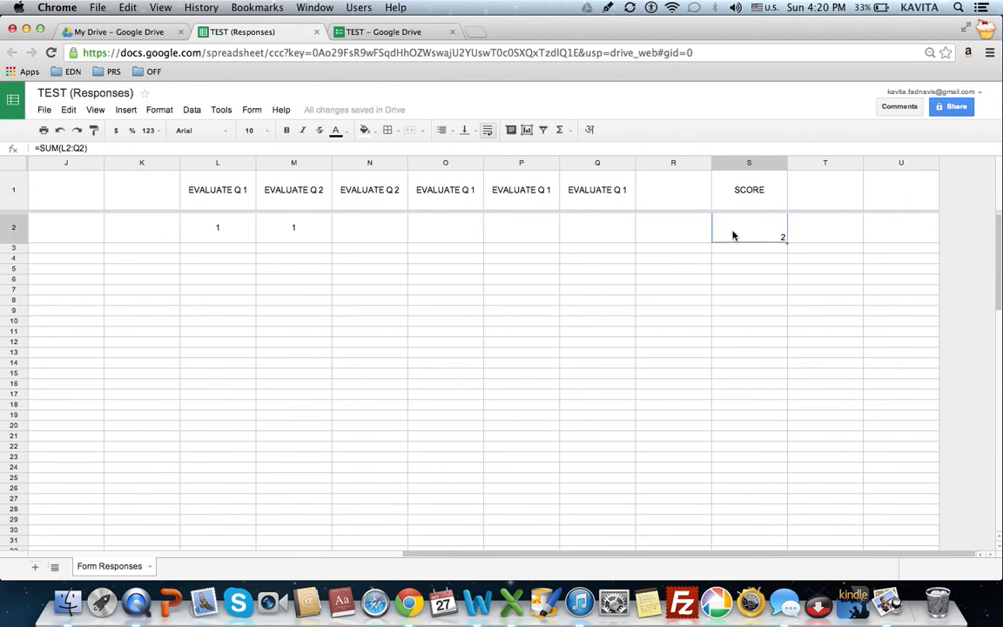
left_click(453, 131)
left_click(456, 150)
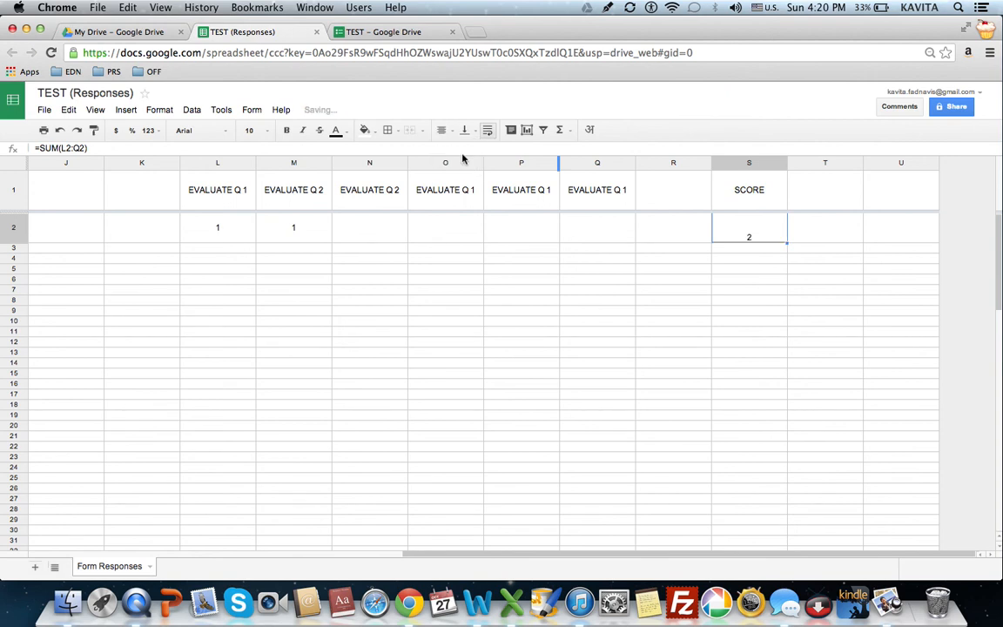
left_click(464, 131)
left_click(485, 150)
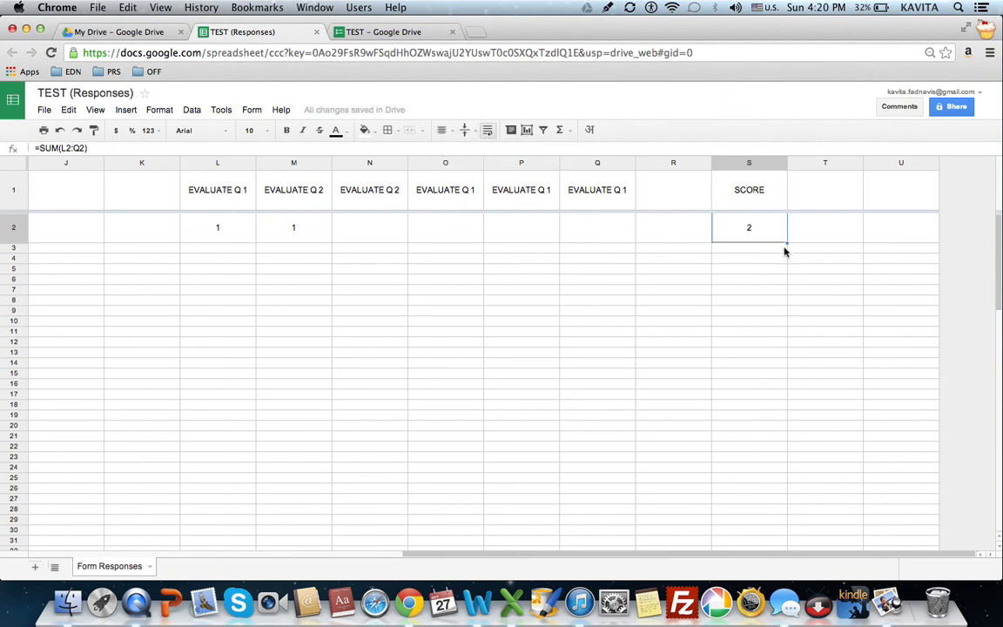
left_click_drag(786, 241, 769, 530)
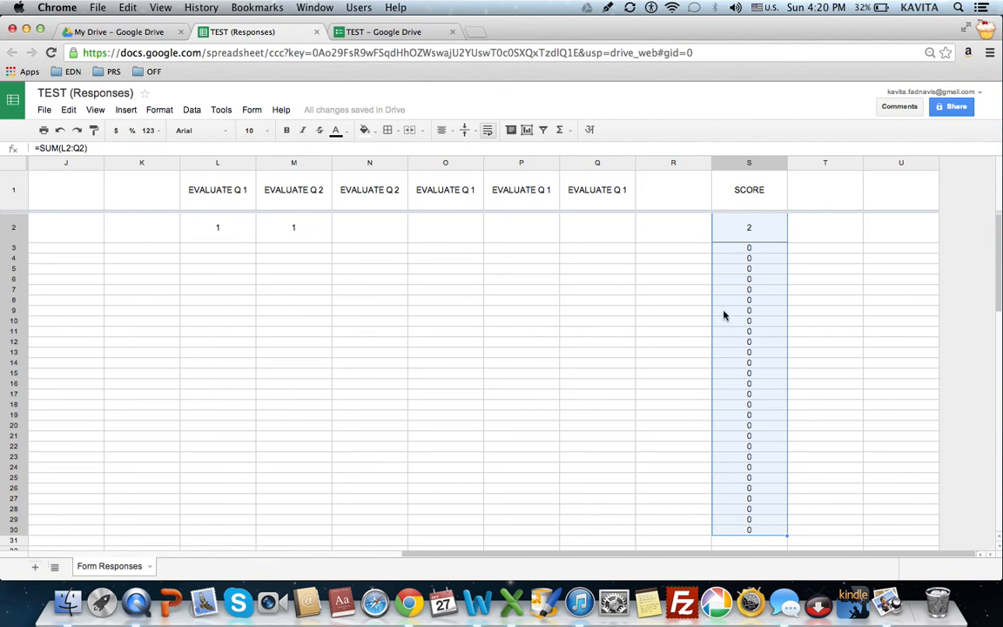
- Select the entire SCORE column S and bring up the formatting options for it
left_click(761, 166)
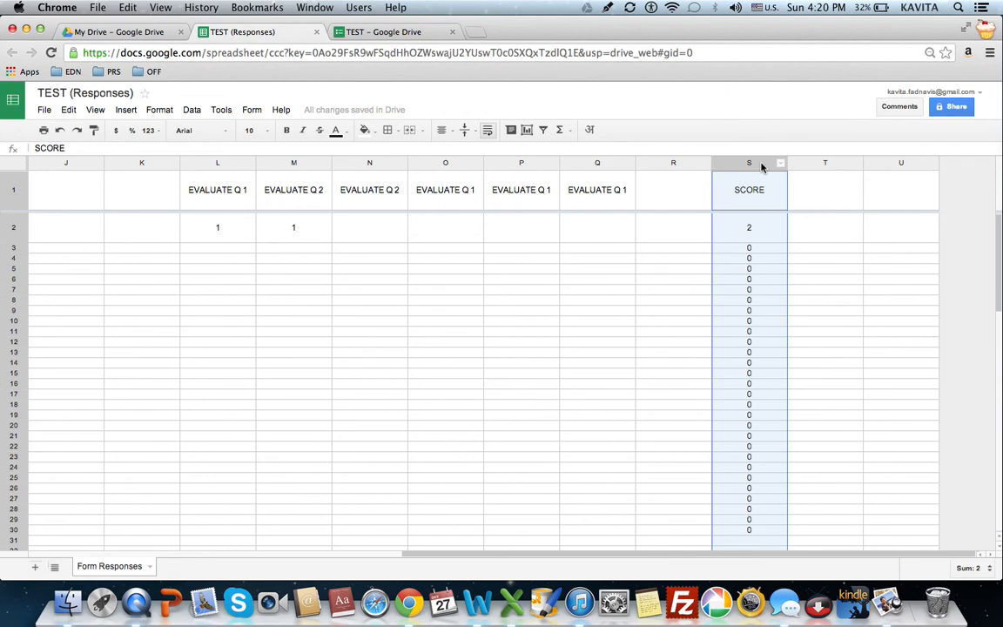
left_click(165, 110)
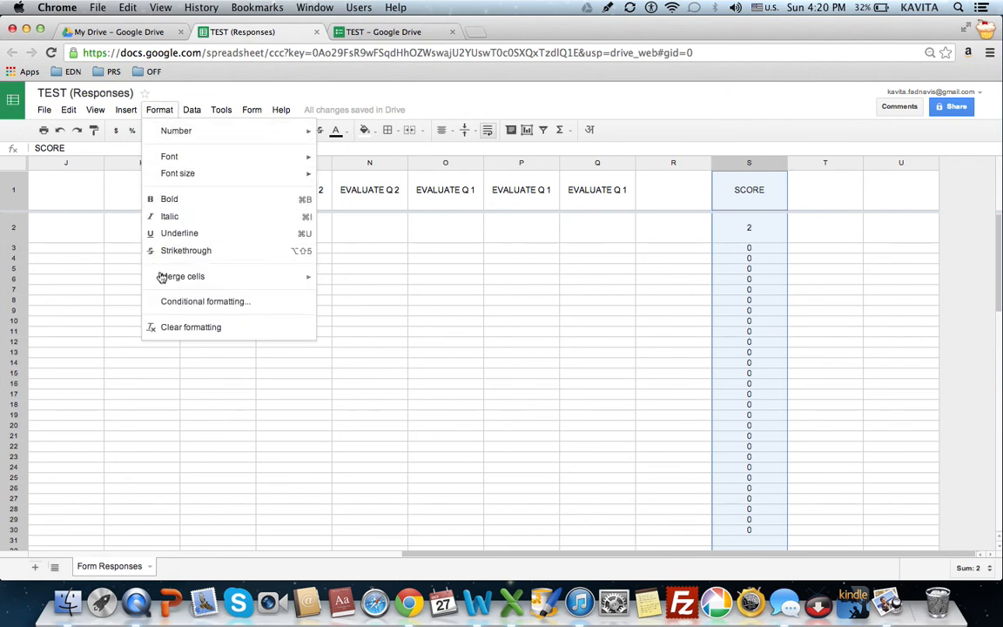